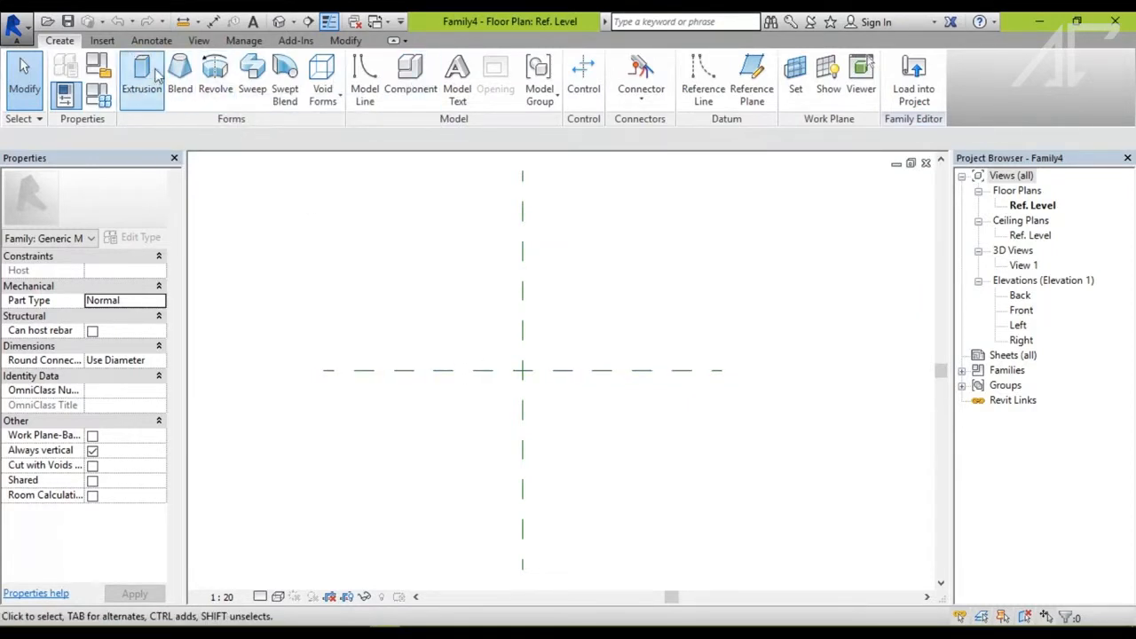
Step: Create an extrusion from a rectangle about 1200 by 900 around the reference plane intersection, with a depth of 250
left_click(156, 78)
left_click(625, 63)
left_click(468, 327)
left_click(586, 416)
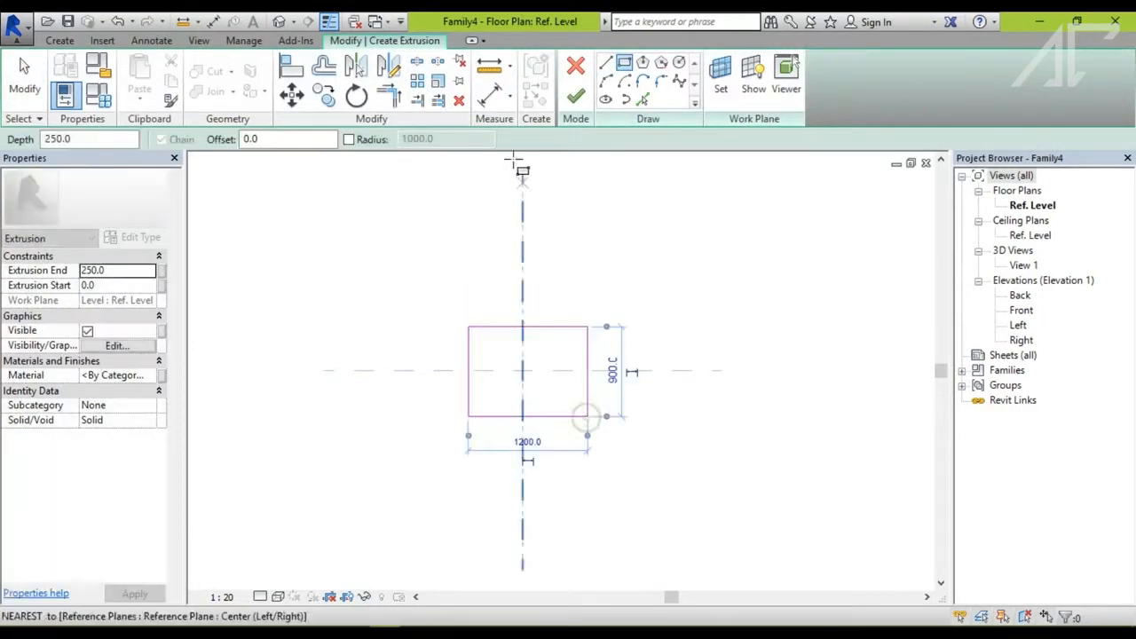
left_click(582, 92)
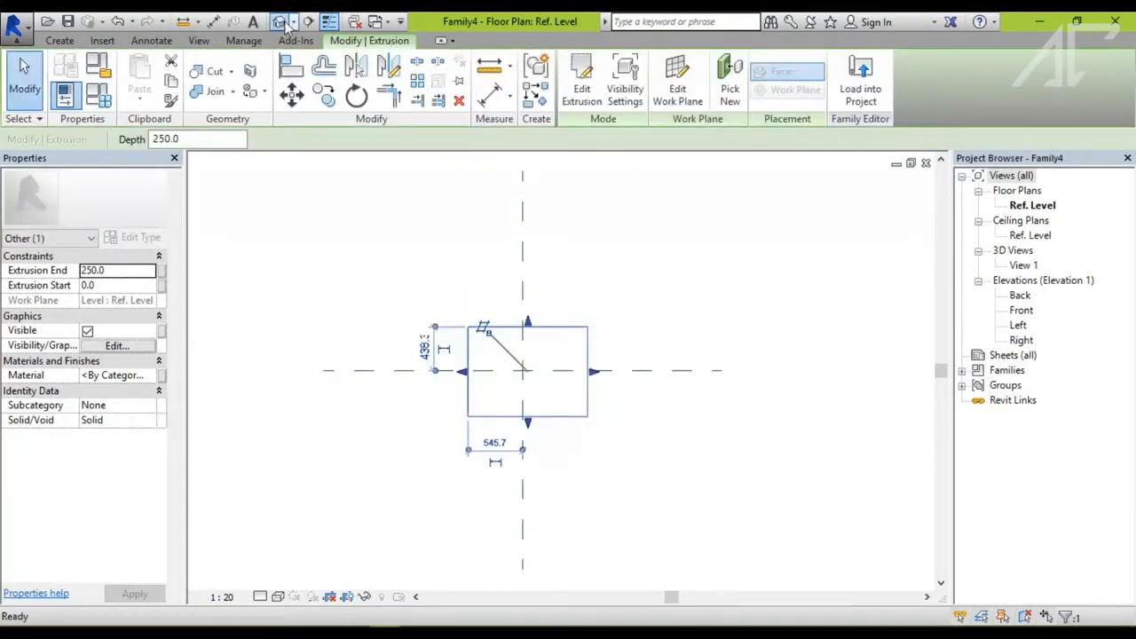
Step: Stretch the top face of the extrusion upward in the 3D view to a depth of about 1290
left_click(279, 22)
scroll(538, 393, "down", 2)
scroll(542, 407, "down", 3)
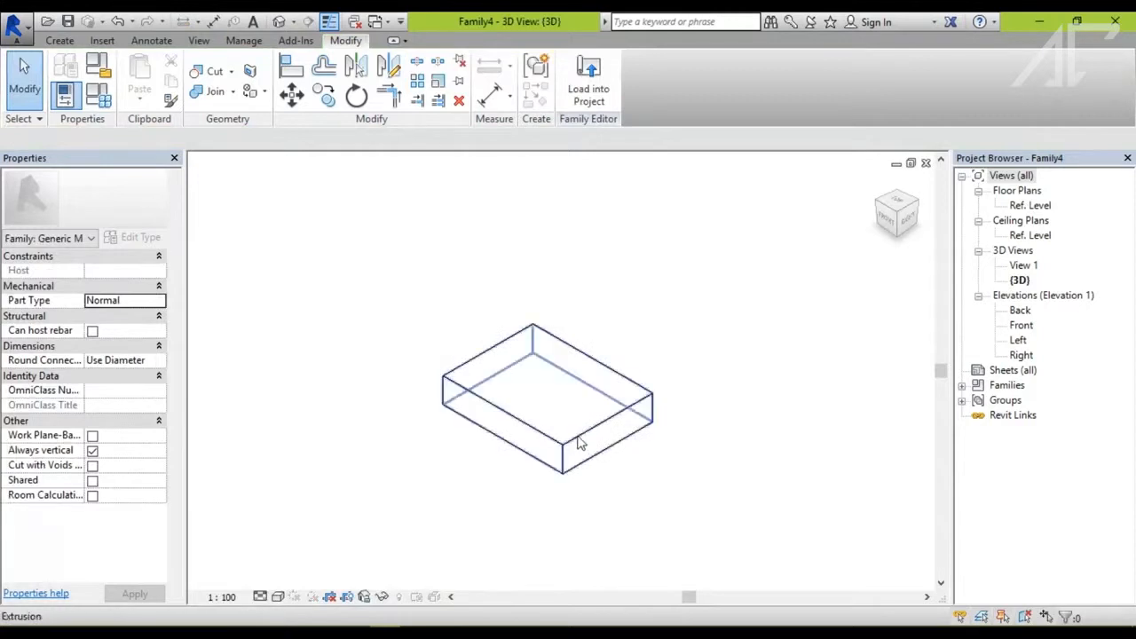
left_click(577, 441)
left_click_drag(551, 381, 552, 262)
Step: Set the visual style of the 3D view to Shaded
left_click(278, 596)
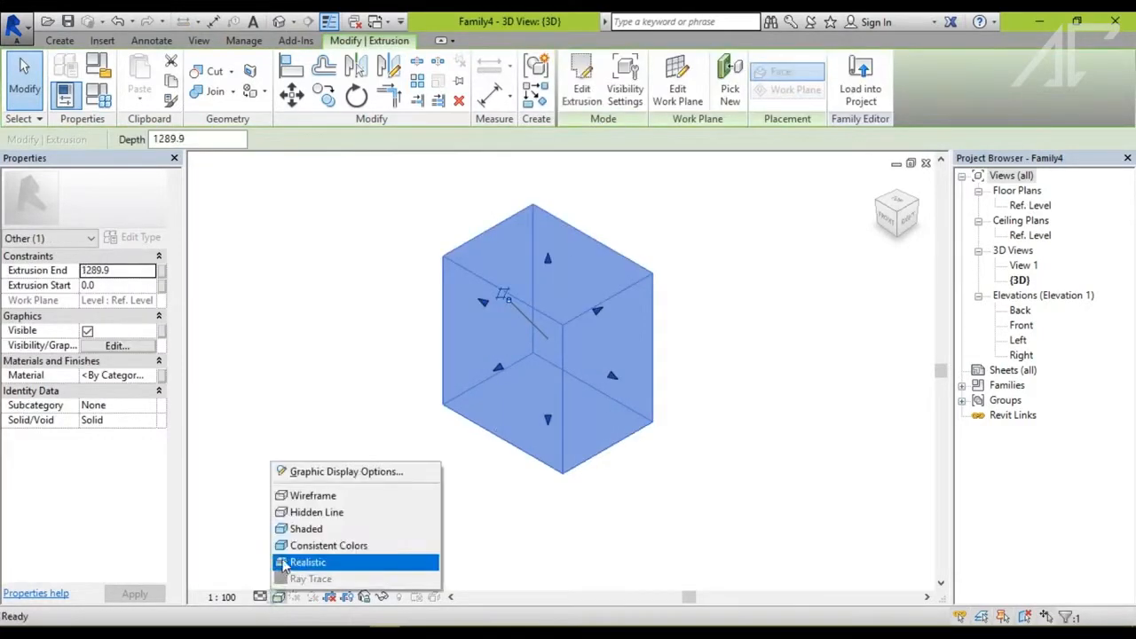
left_click(306, 525)
left_click(551, 502)
scroll(594, 471, "up", 3)
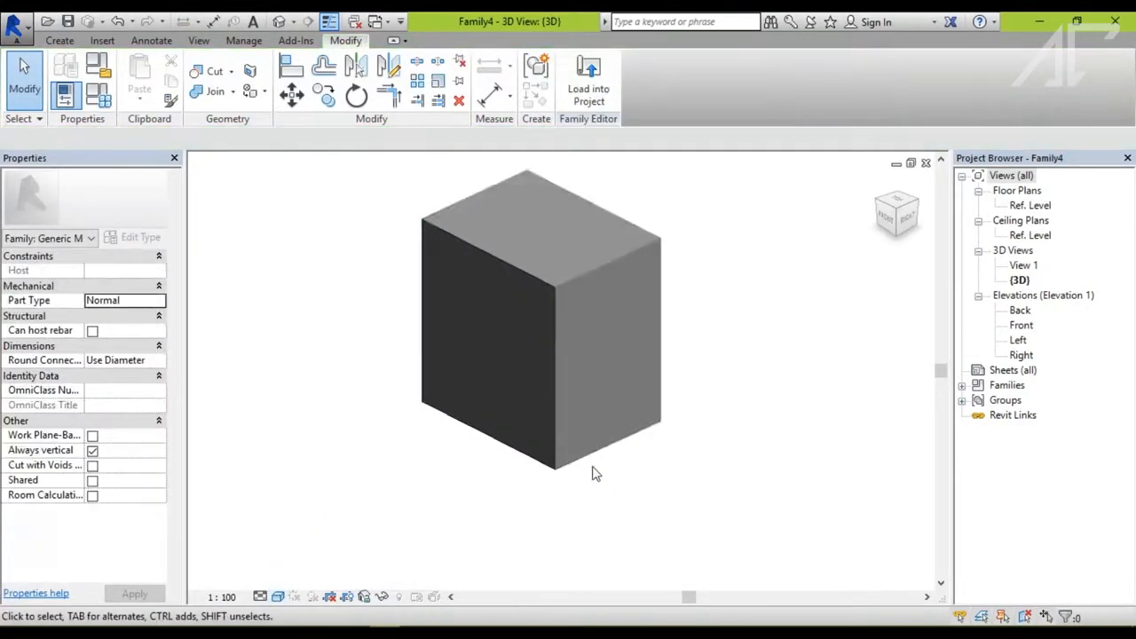
scroll(424, 405, "down", 2)
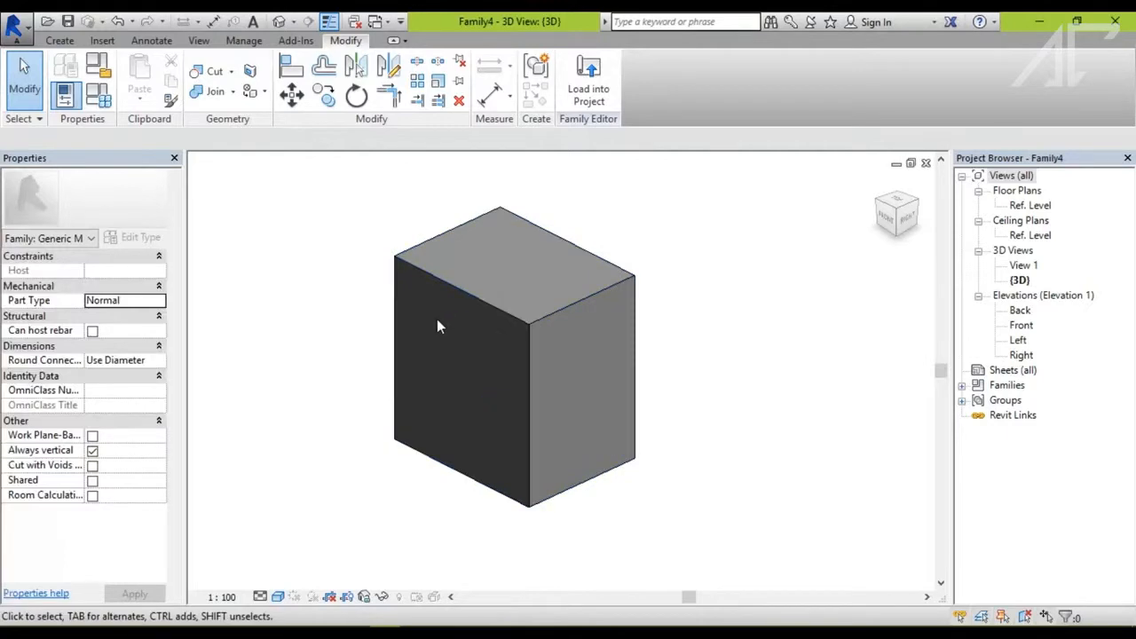
Step: Delete the box extrusion and return to the Ref. Level floor plan
left_click(543, 324)
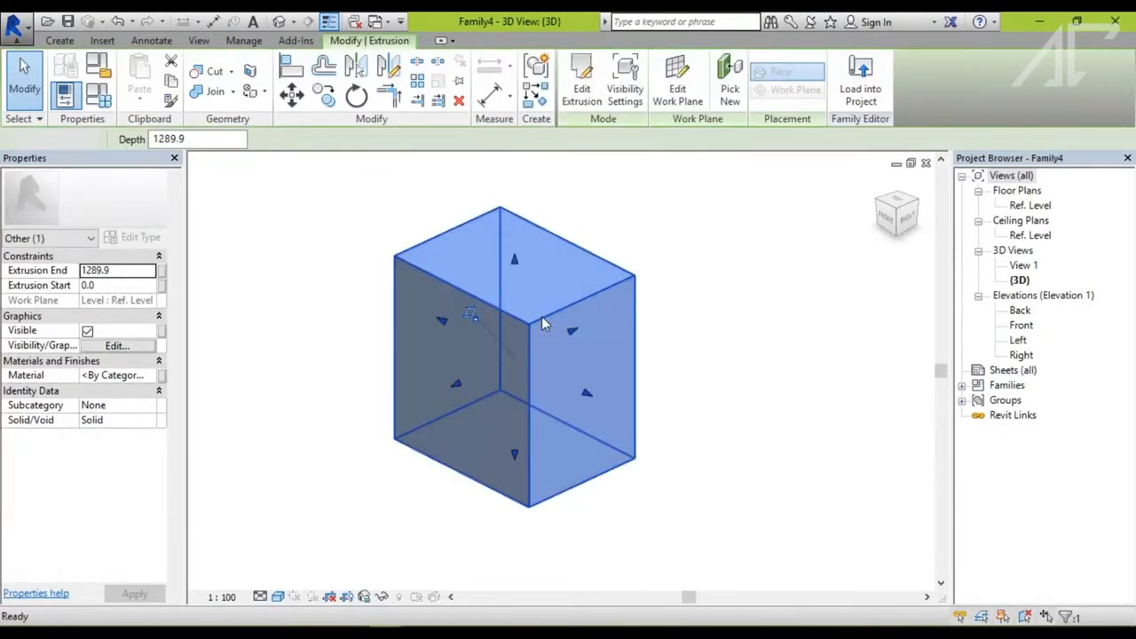
key("Delete")
double_click(1029, 205)
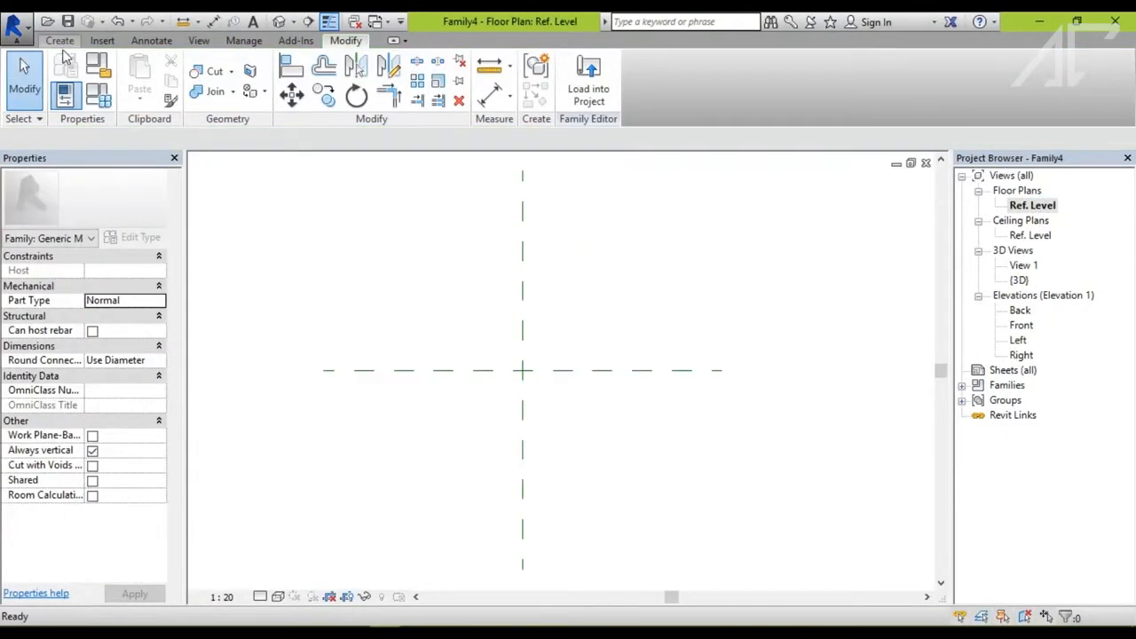
Step: Start a blend and draw its base as a 5-sided inscribed polygon centred on the reference plane intersection, sides about 823
left_click(60, 40)
left_click(178, 80)
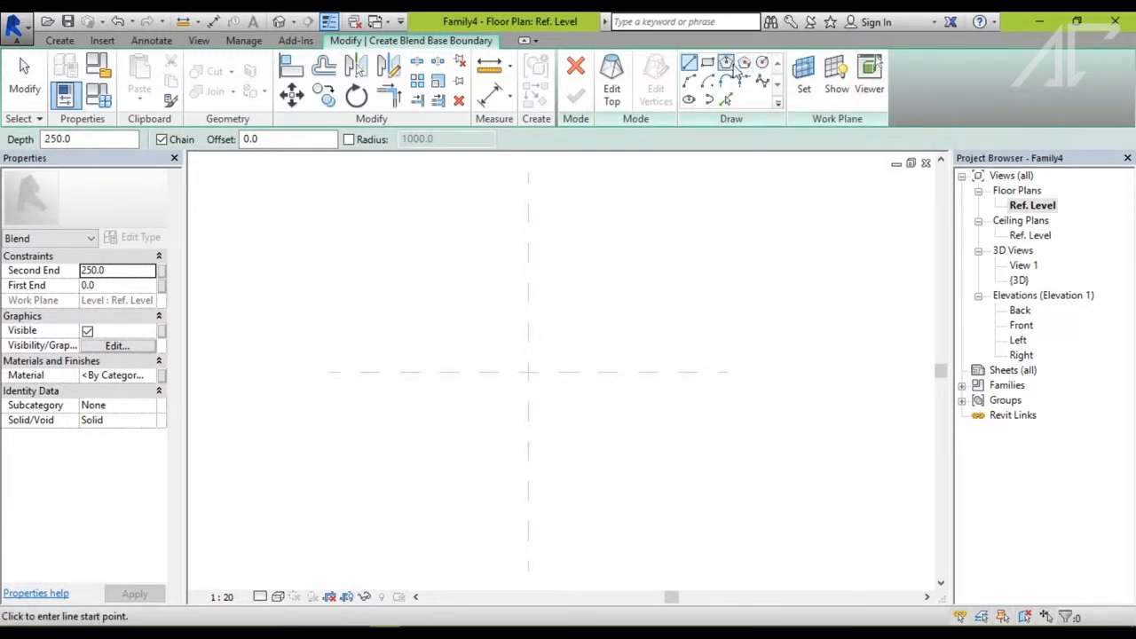
left_click(726, 63)
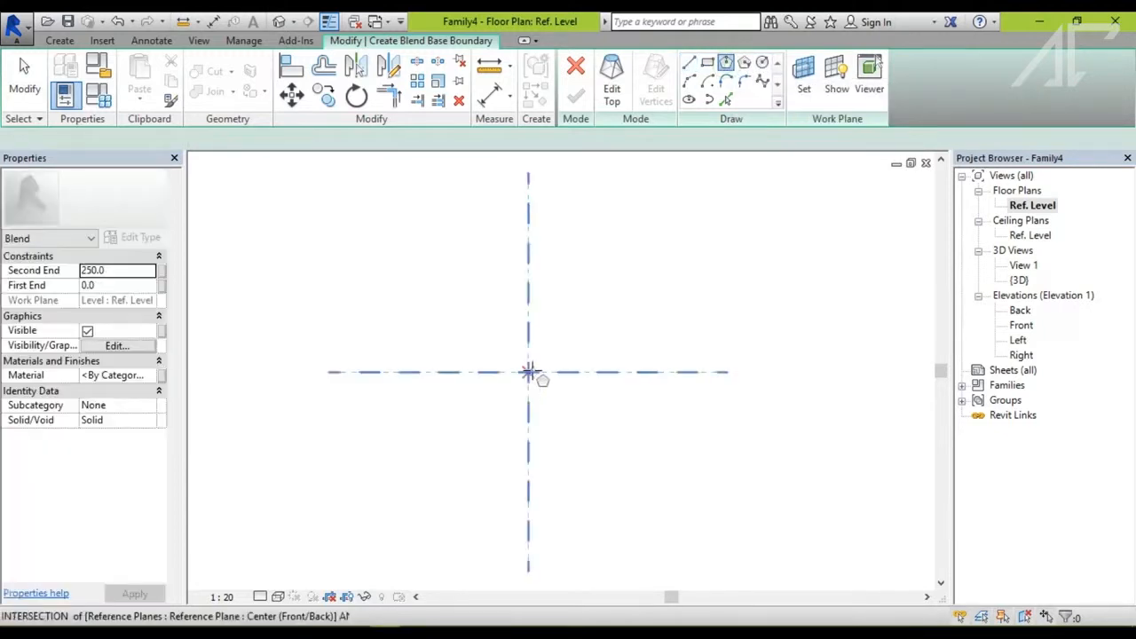
left_click(528, 371)
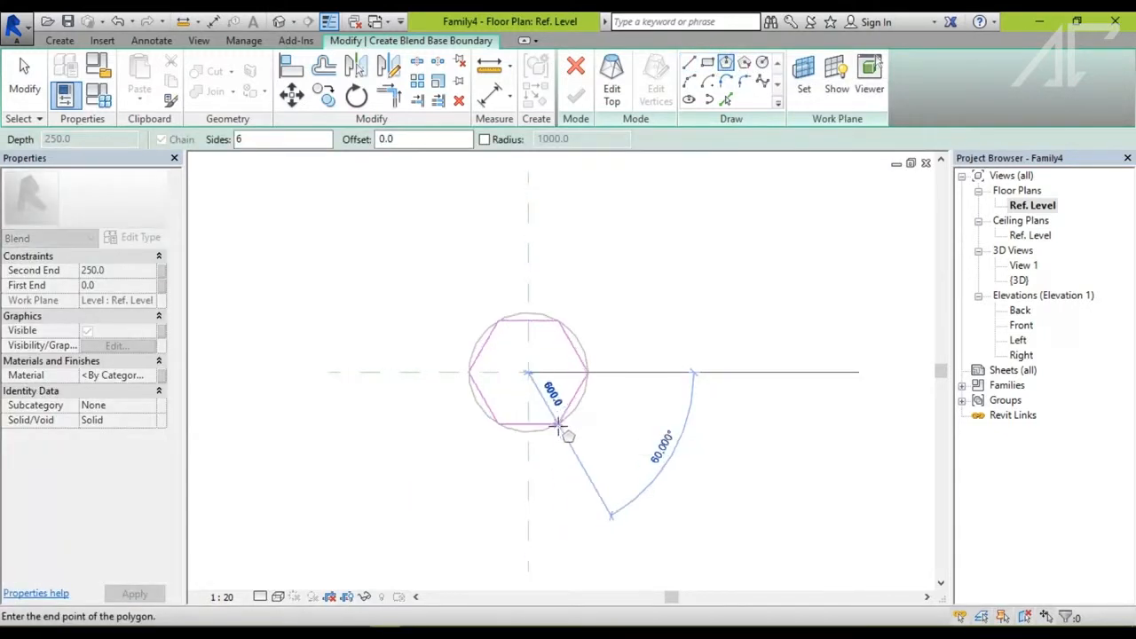
key("Escape")
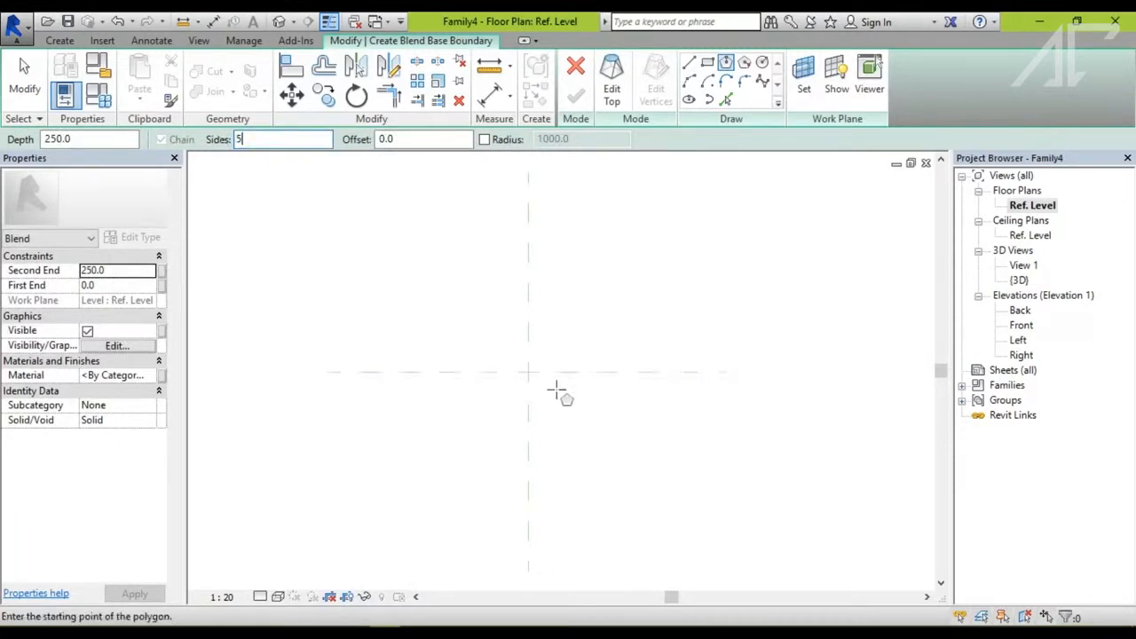
type("5")
left_click(528, 371)
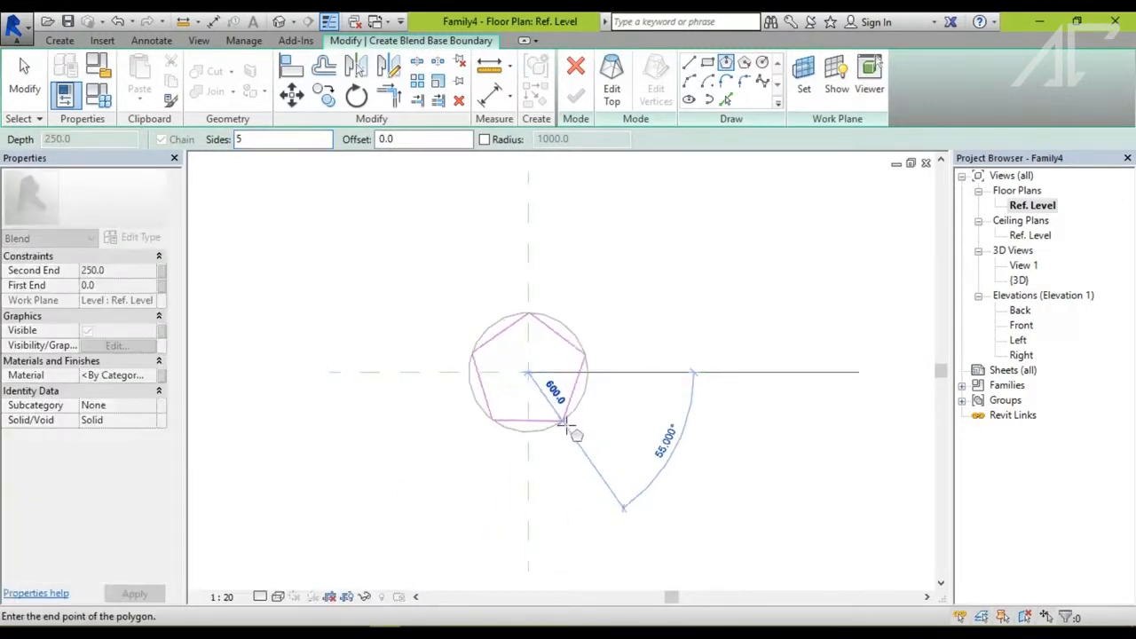
left_click(570, 432)
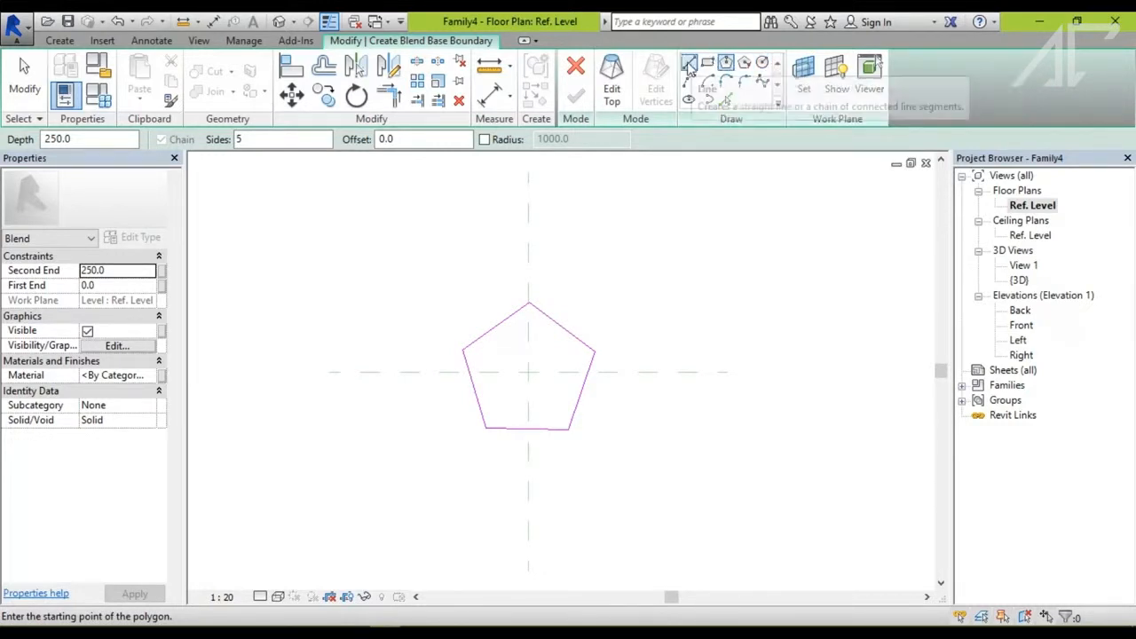
Step: Draw the blend's top boundary as a circle of radius about 300 at the pentagon's centre and finish the blend in 3D
left_click(614, 92)
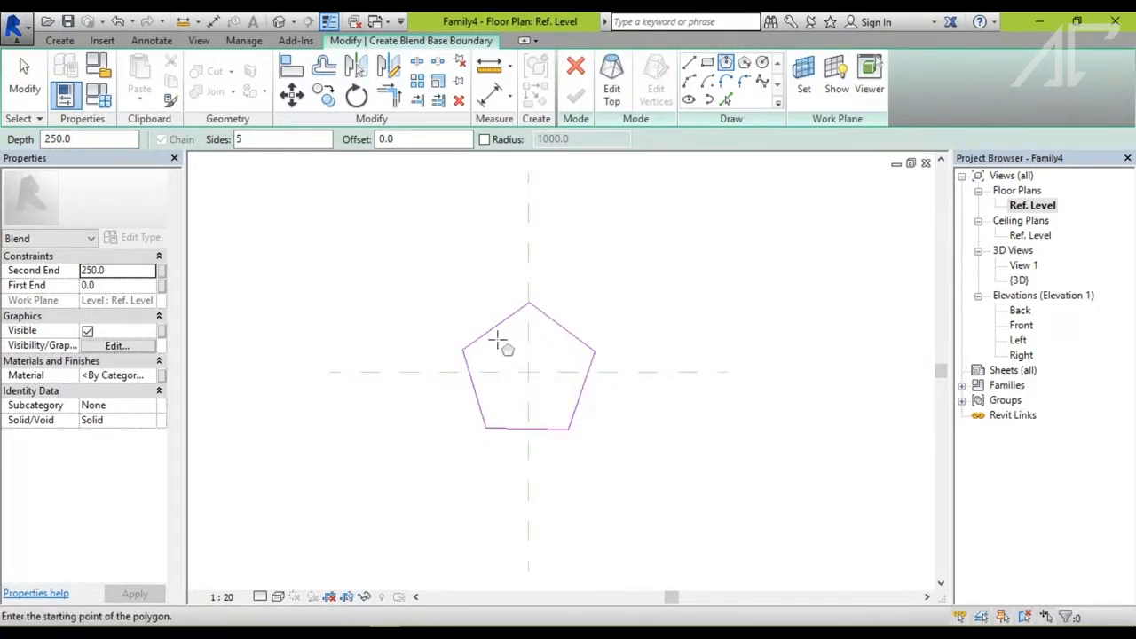
left_click(614, 95)
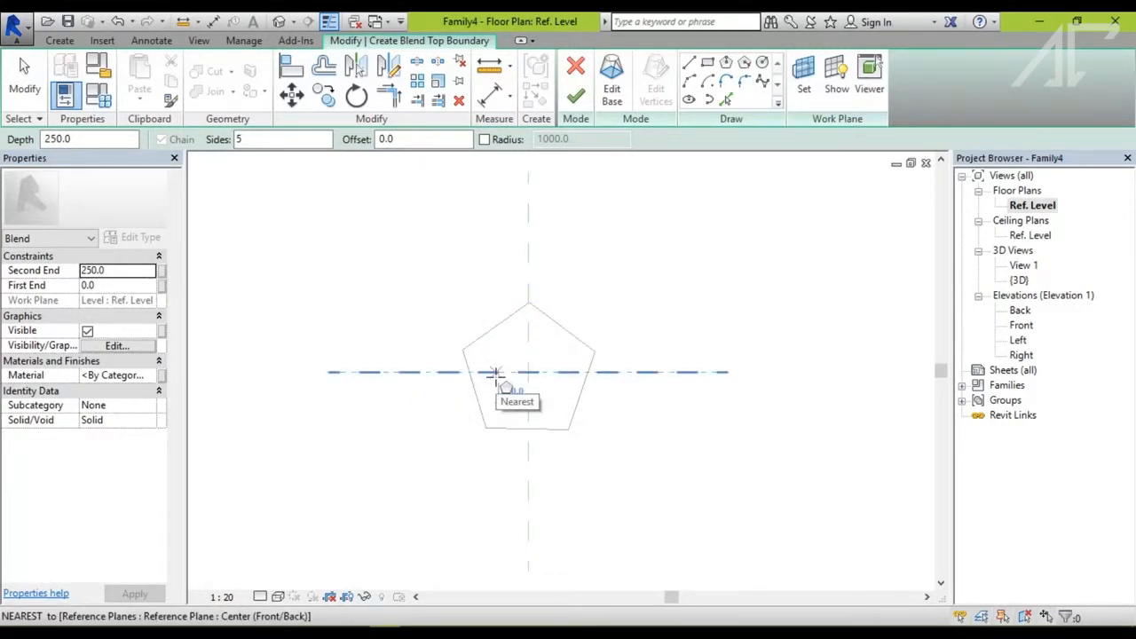
left_click(762, 62)
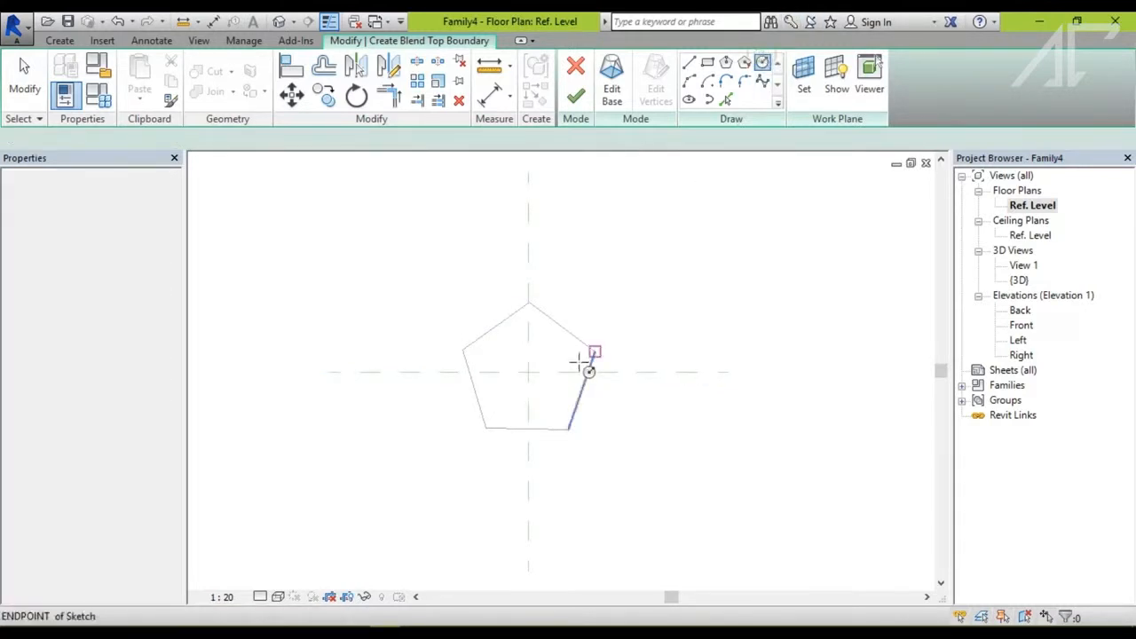
left_click(528, 373)
left_click(537, 399)
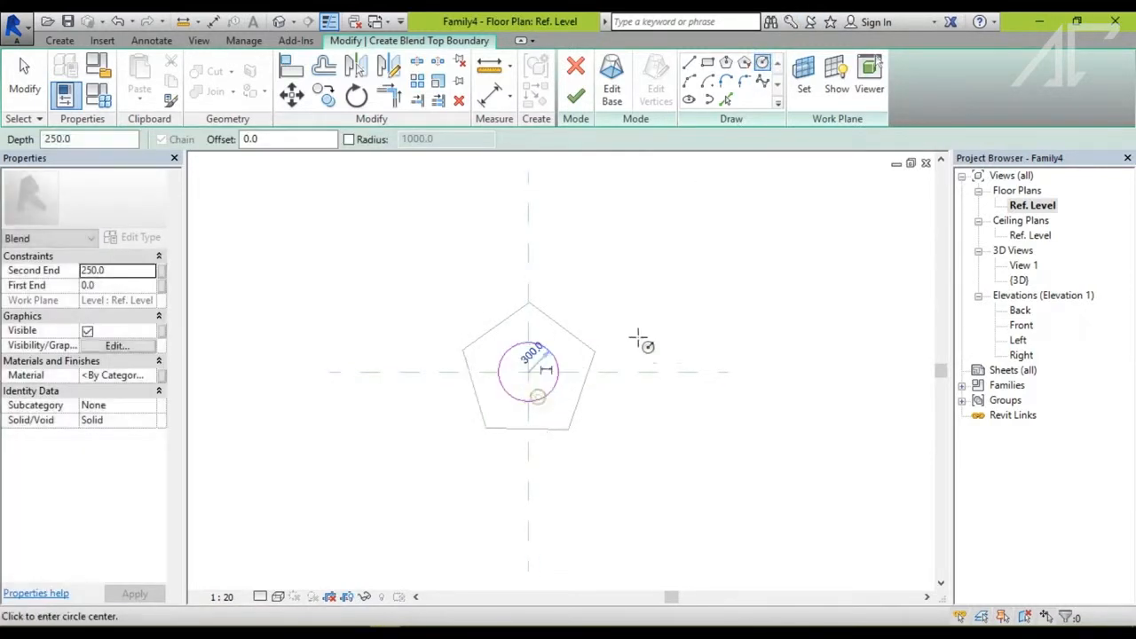
mouse_move(526, 502)
middle_mouse_down()
mouse_move(571, 469)
mouse_move(562, 454)
mouse_move(624, 375)
mouse_move(624, 347)
mouse_move(532, 487)
mouse_move(609, 396)
mouse_move(598, 363)
mouse_move(557, 417)
mouse_move(606, 310)
mouse_move(601, 363)
mouse_move(623, 319)
middle_mouse_up()
left_click(279, 22)
left_click(573, 93)
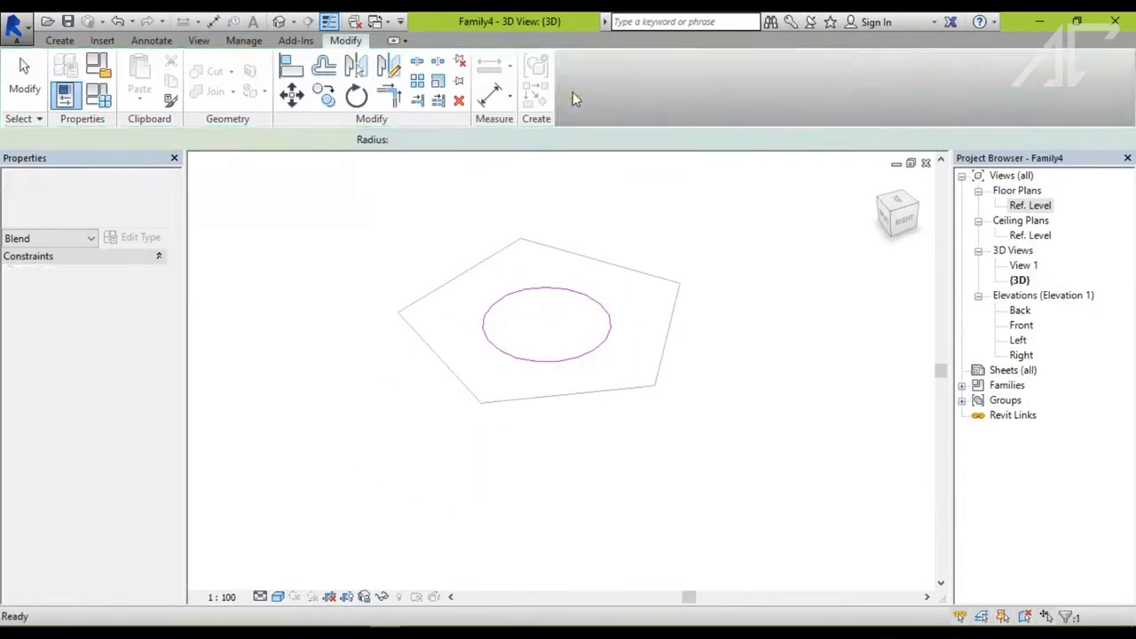
Step: Set the Second End of the blend to 1000
scroll(630, 279, "down", 1)
middle_click_drag(630, 279, 576, 352)
left_click(662, 317)
middle_click_drag(662, 317, 612, 414, "shift")
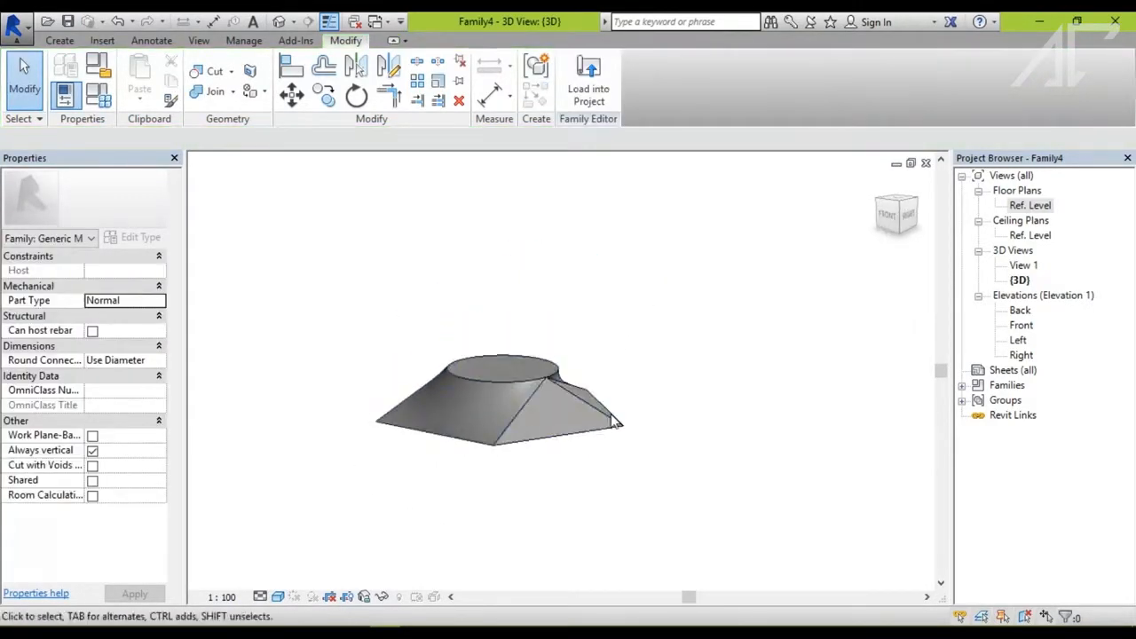
left_click(592, 433)
middle_click_drag(520, 394, 543, 399)
double_click(138, 271)
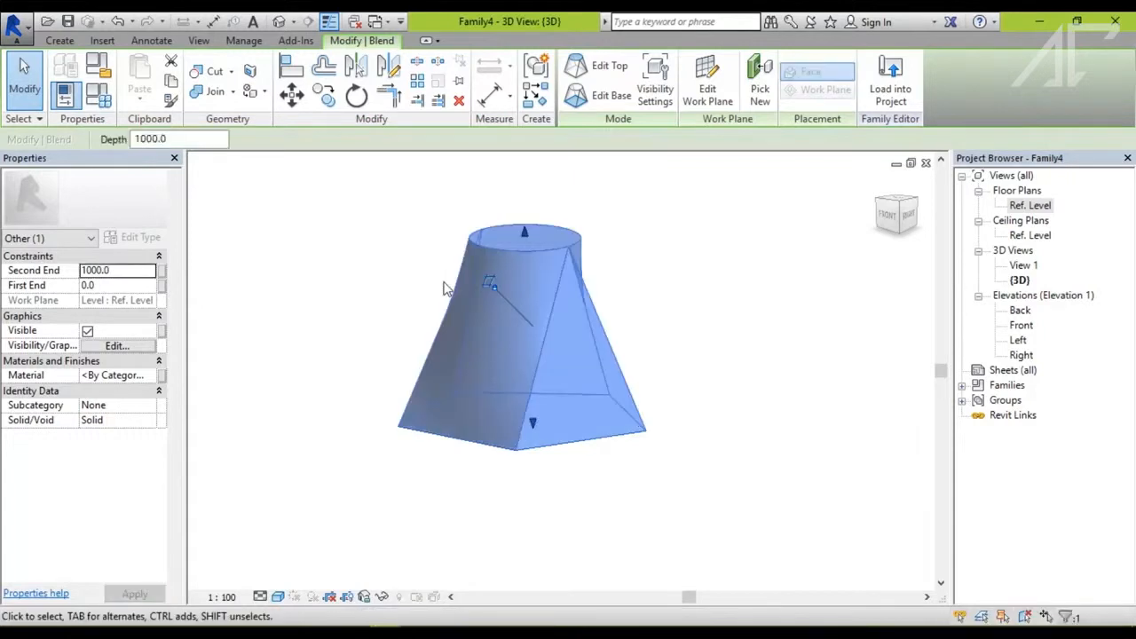
left_click(381, 299)
Step: Edit the blend's base boundary in the Ref. Level floor plan and delete the whole pentagon
middle_click_drag(381, 299, 515, 447, "shift")
middle_click_drag(496, 319, 536, 404, "shift")
double_click(527, 368)
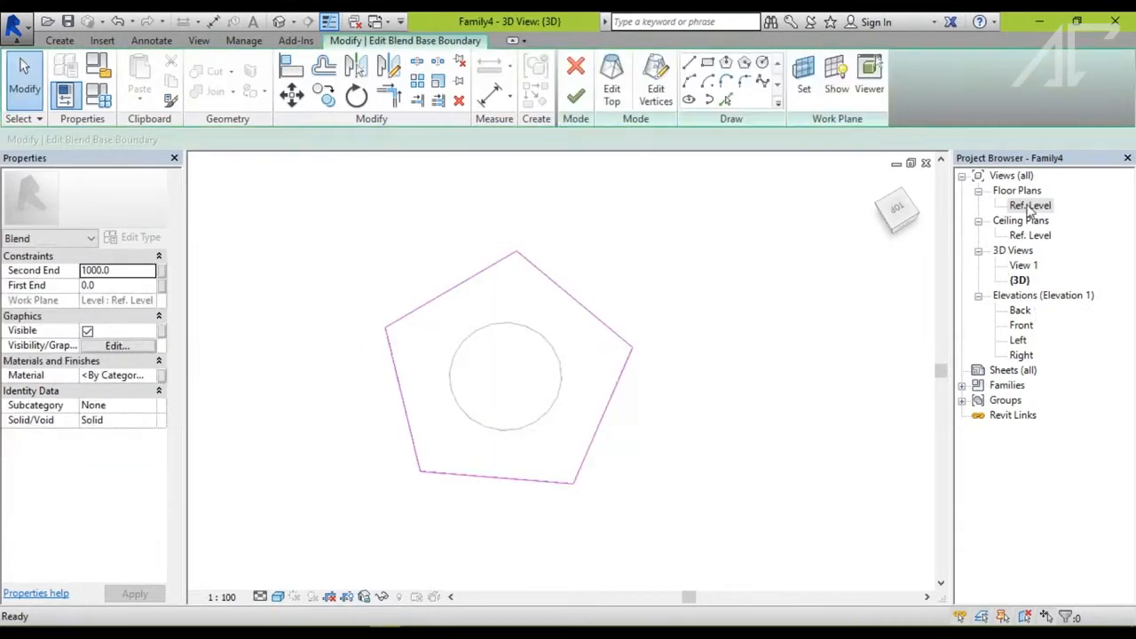
double_click(1029, 208)
scroll(577, 320, "up", 3)
scroll(459, 245, "down", 2)
left_click_drag(307, 214, 778, 535)
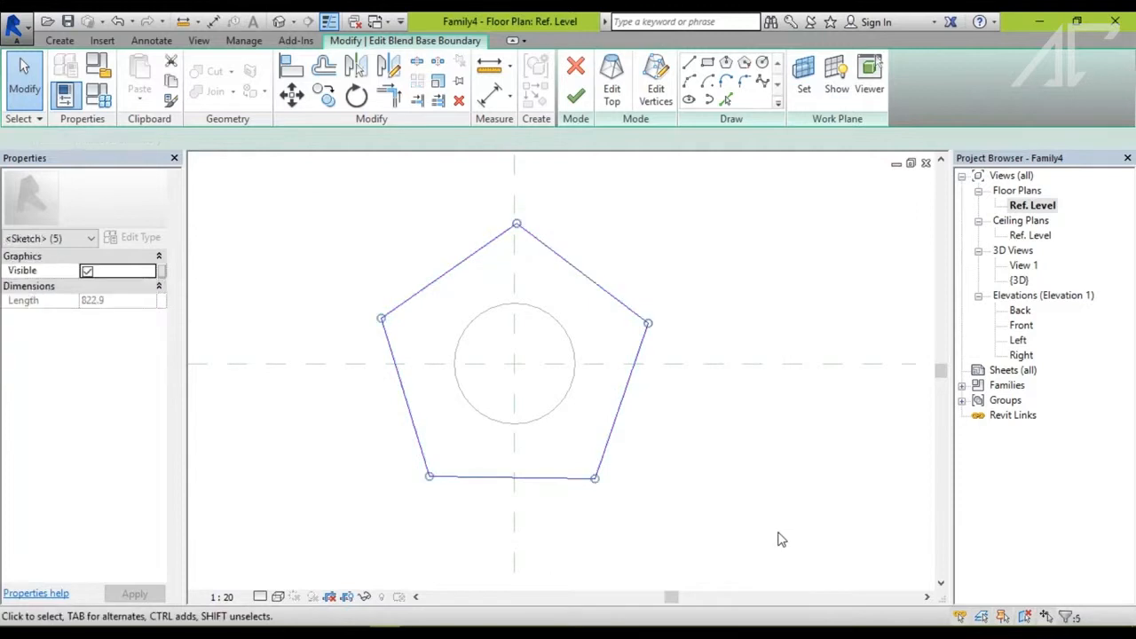
key("Delete")
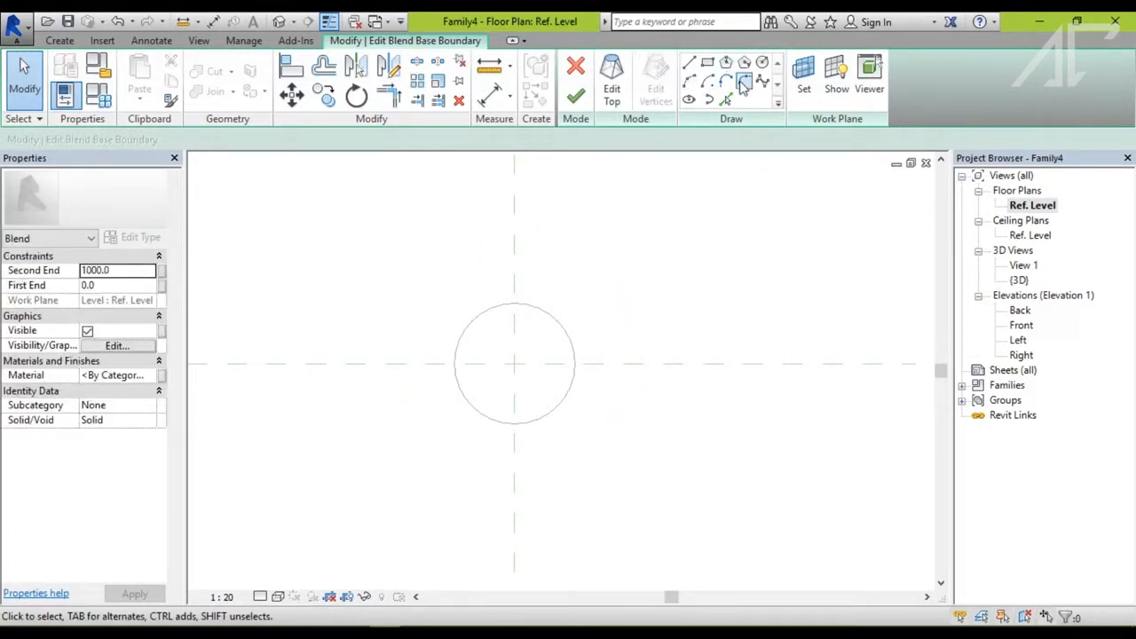
Step: Draw a circle of radius about 580 at the reference plane intersection as the new base and finish the edit
left_click(691, 102)
left_click(763, 65)
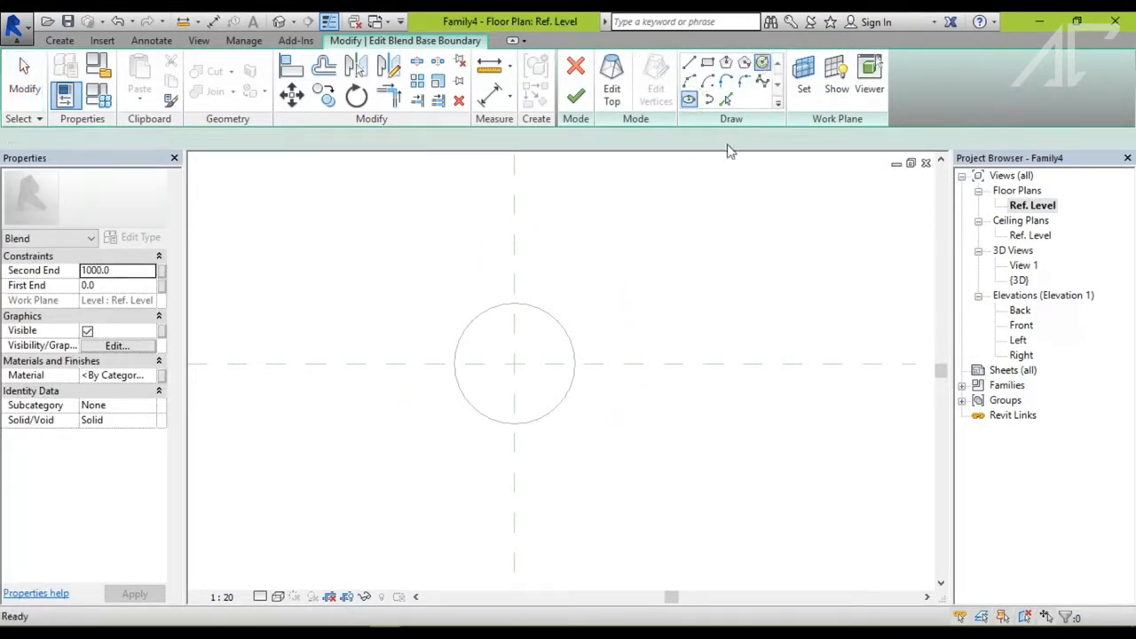
left_click(515, 363)
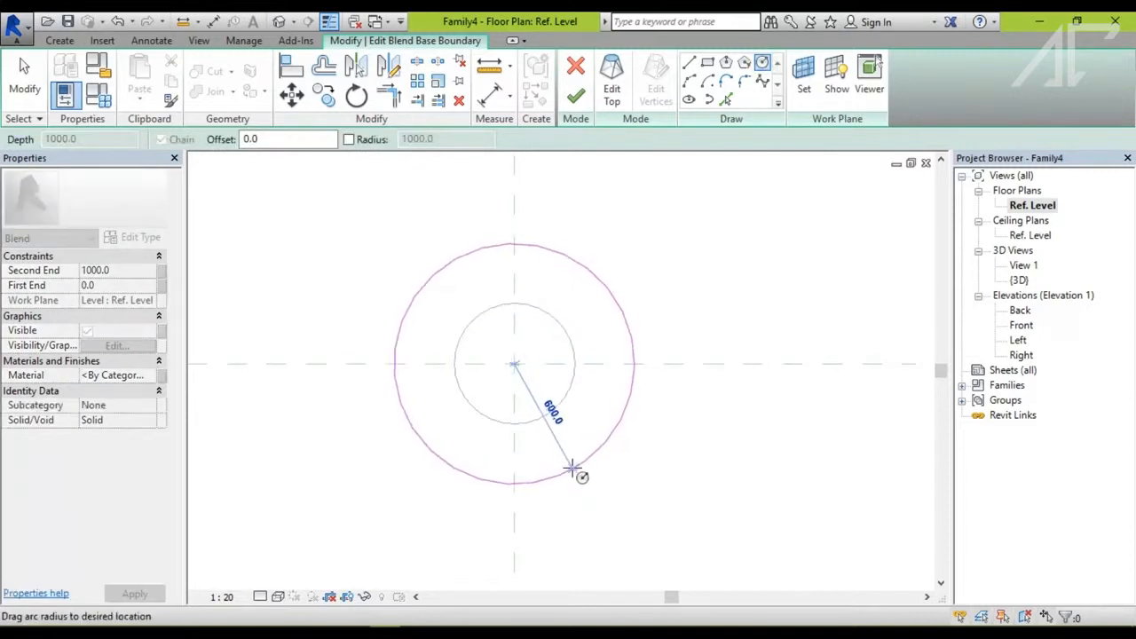
left_click(571, 466)
left_click(575, 95)
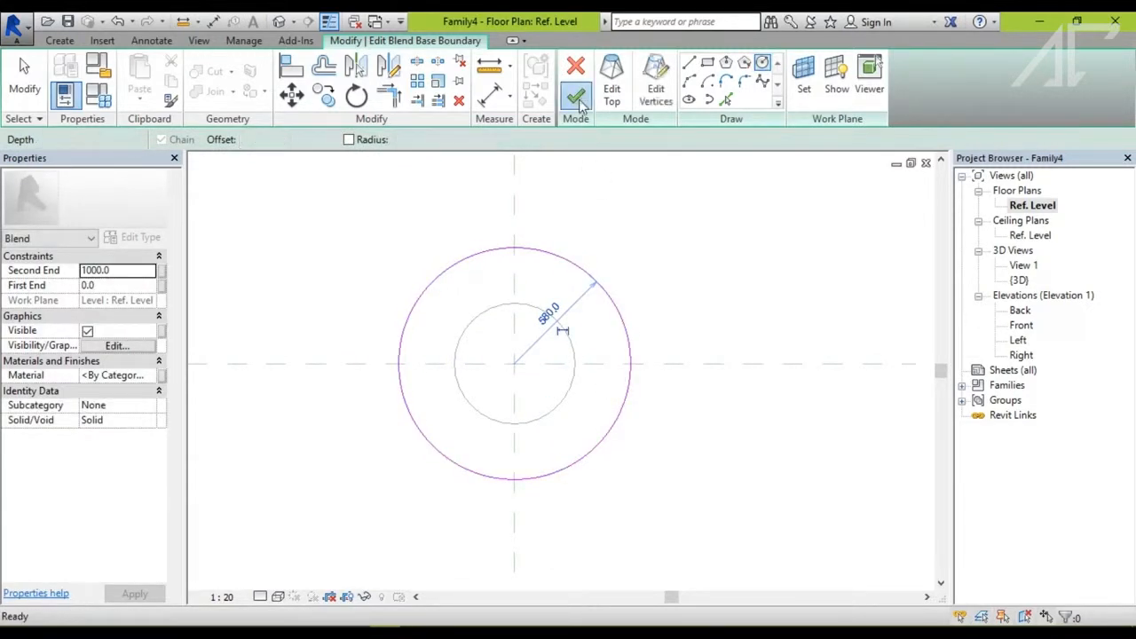
Step: Stretch the top of the blend upward in the 3D view to a depth of about 1815
left_click(279, 22)
middle_click_drag(632, 404, 677, 347, "shift")
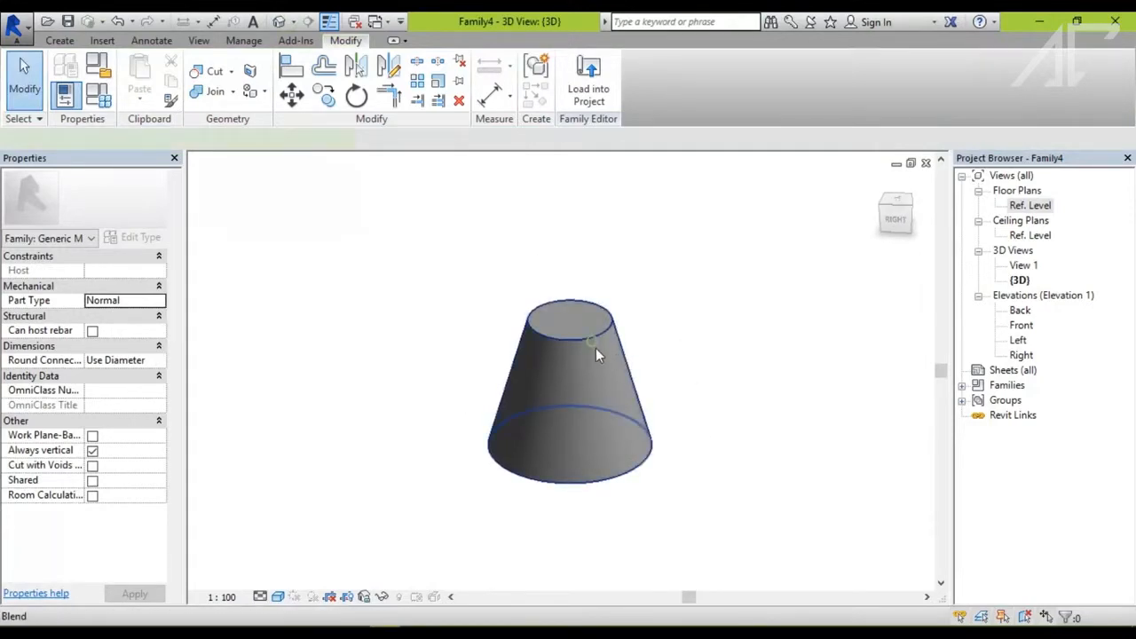
left_click(568, 321)
left_click_drag(568, 317, 569, 222)
left_click(660, 294)
middle_click_drag(720, 346, 564, 367, "shift")
Step: Edit the blend's top boundary and delete its circle
left_click(515, 304)
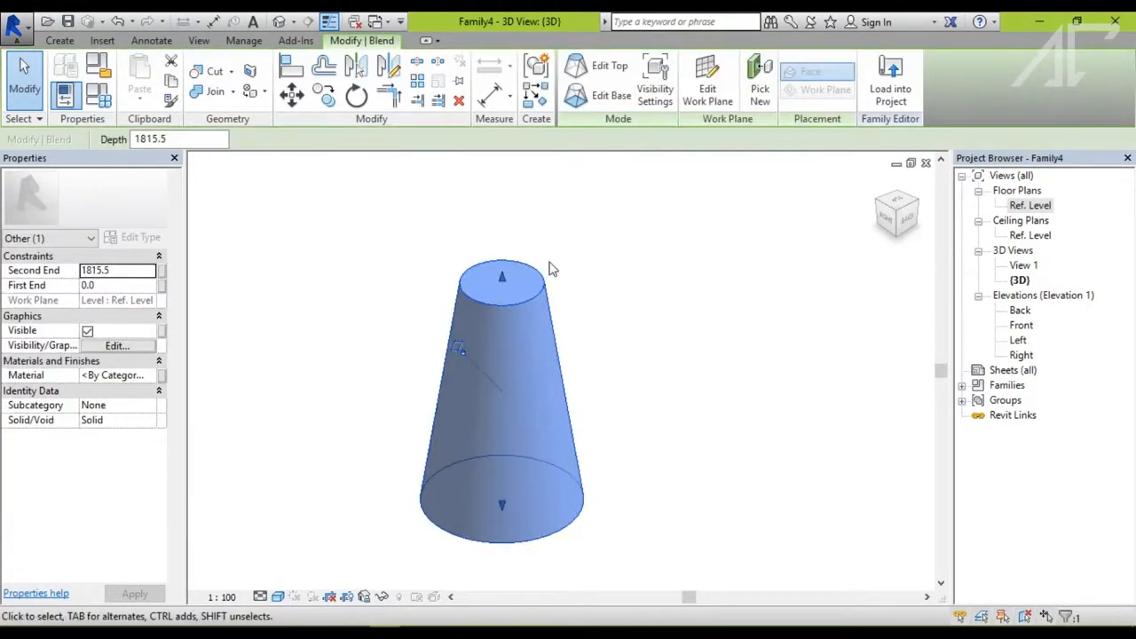
left_click(609, 73)
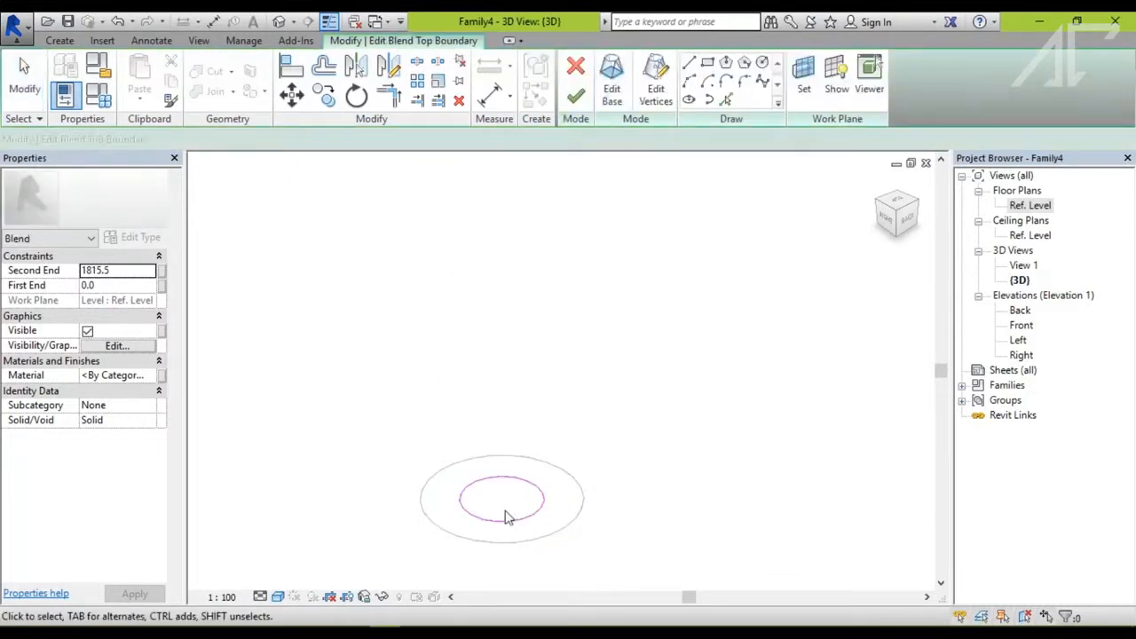
left_click(511, 522)
key("Delete")
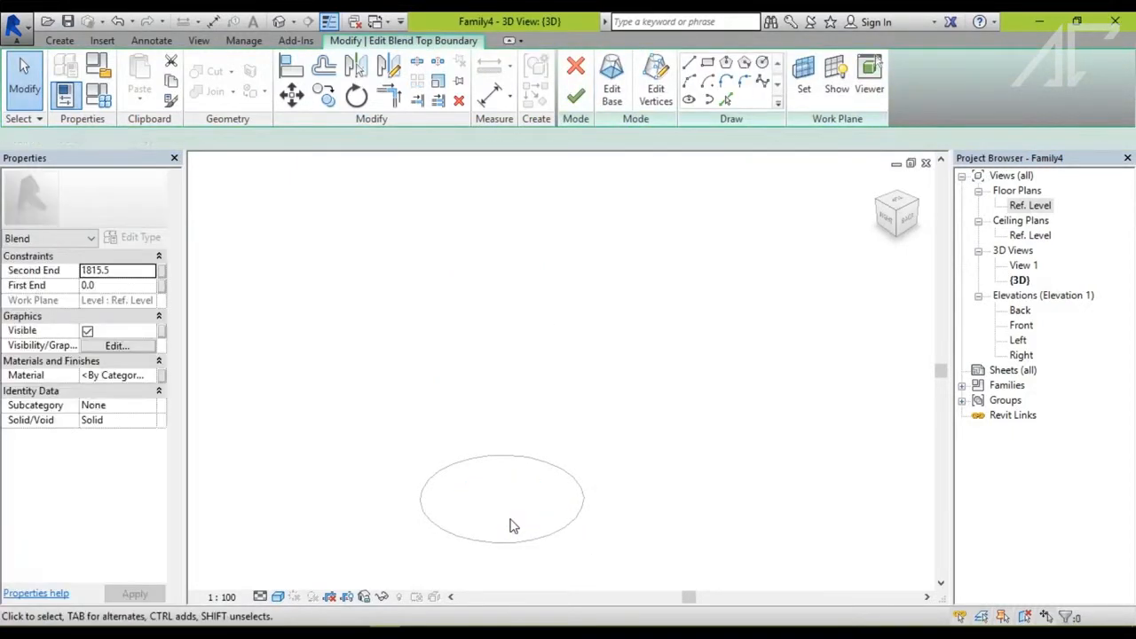
Step: Draw an ellipse with semi-axes about 240 and 140 at the base circle's centre as the top boundary and finish the blend
left_click(688, 99)
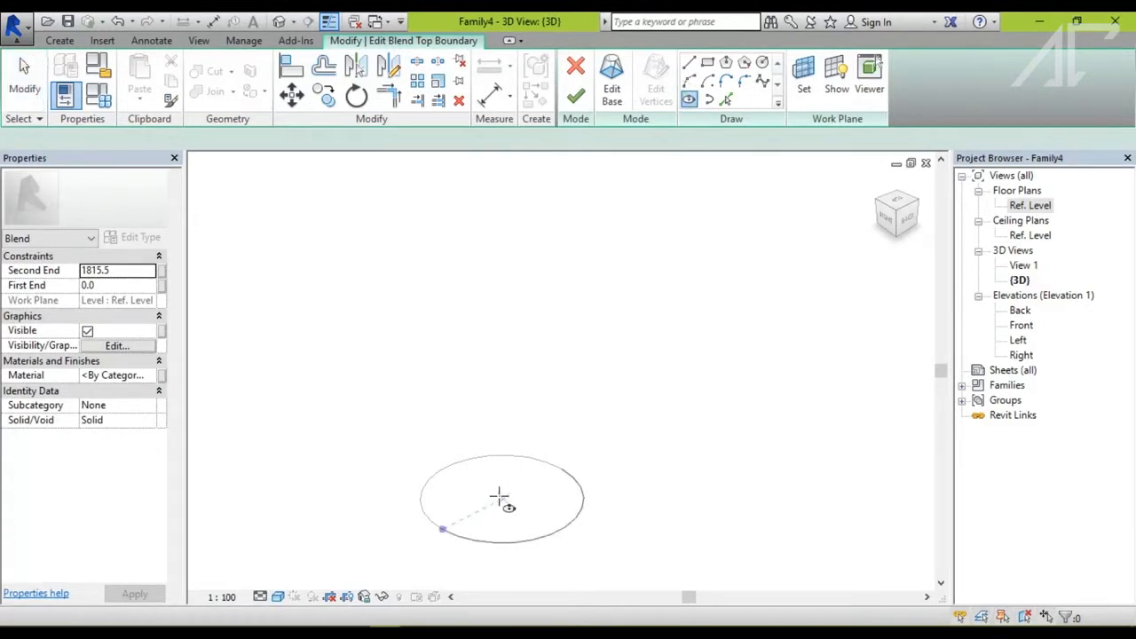
left_click(502, 499)
left_click(534, 500)
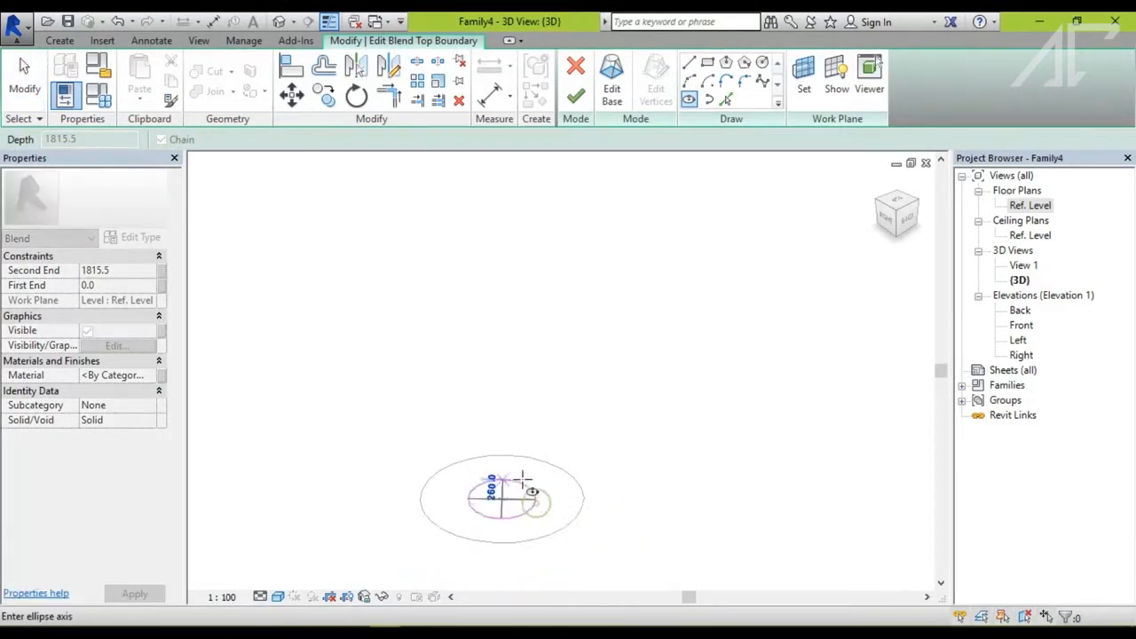
left_click(523, 486)
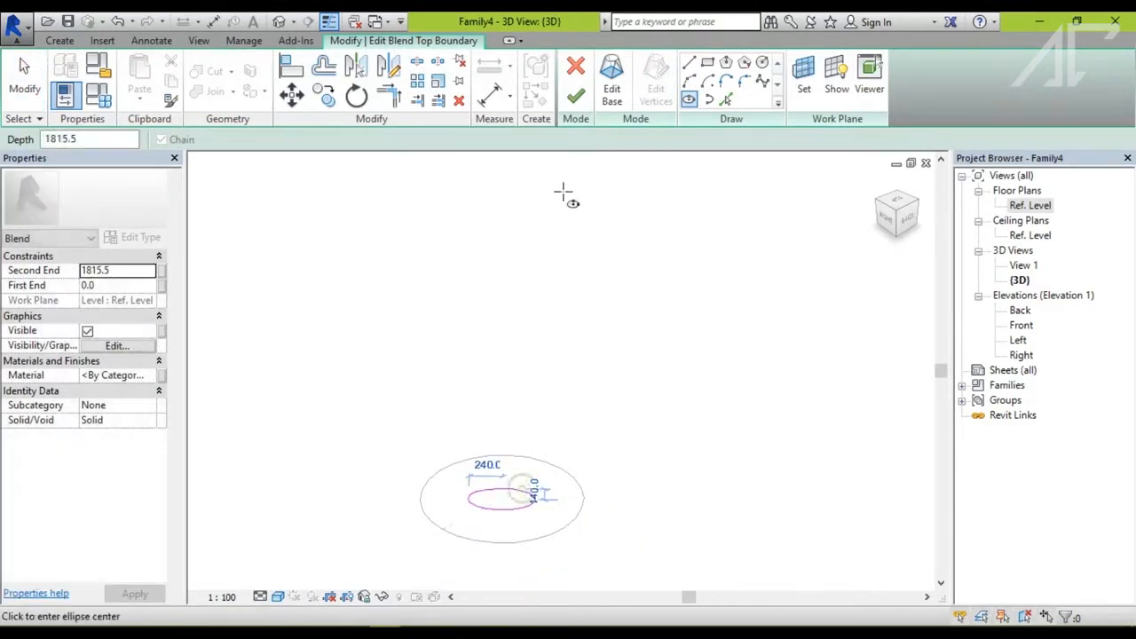
left_click(574, 99)
middle_click_drag(677, 432, 647, 426, "shift")
middle_click_drag(625, 432, 608, 409)
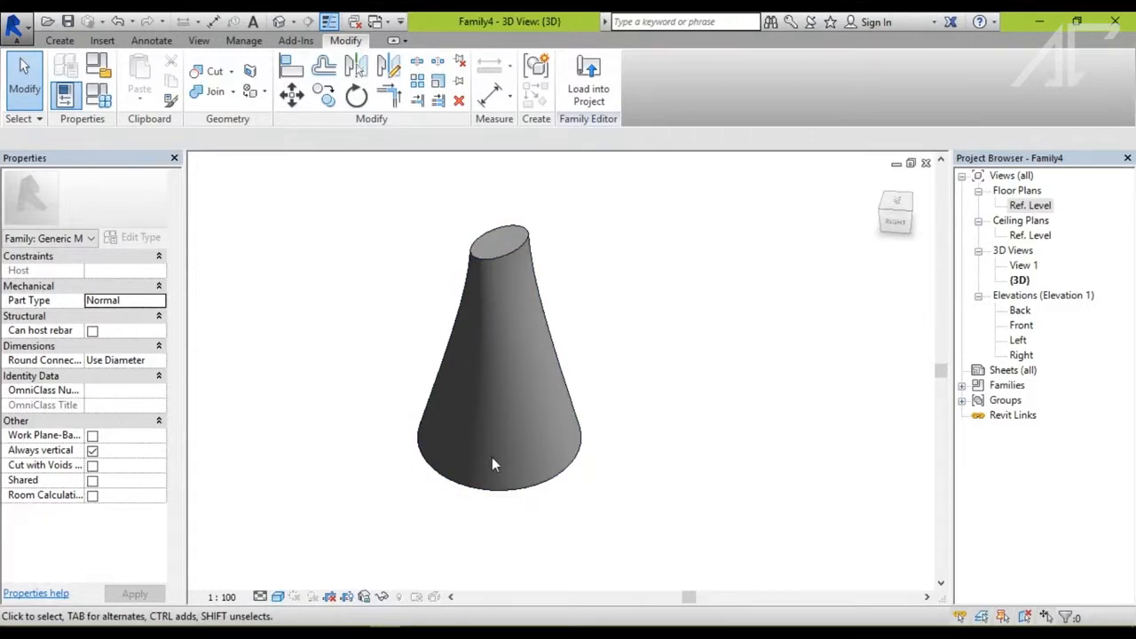
Step: In the Back elevation, raise the blend's base above the reference level by setting its First End to 500
middle_click_drag(571, 426, 621, 362, "shift")
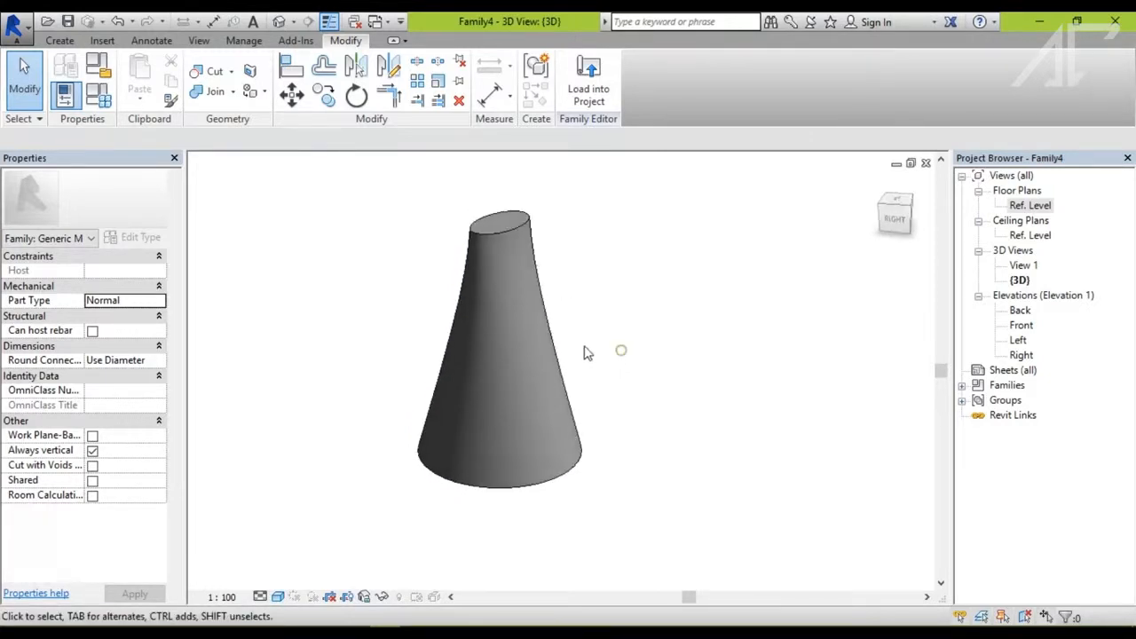
left_click(498, 252)
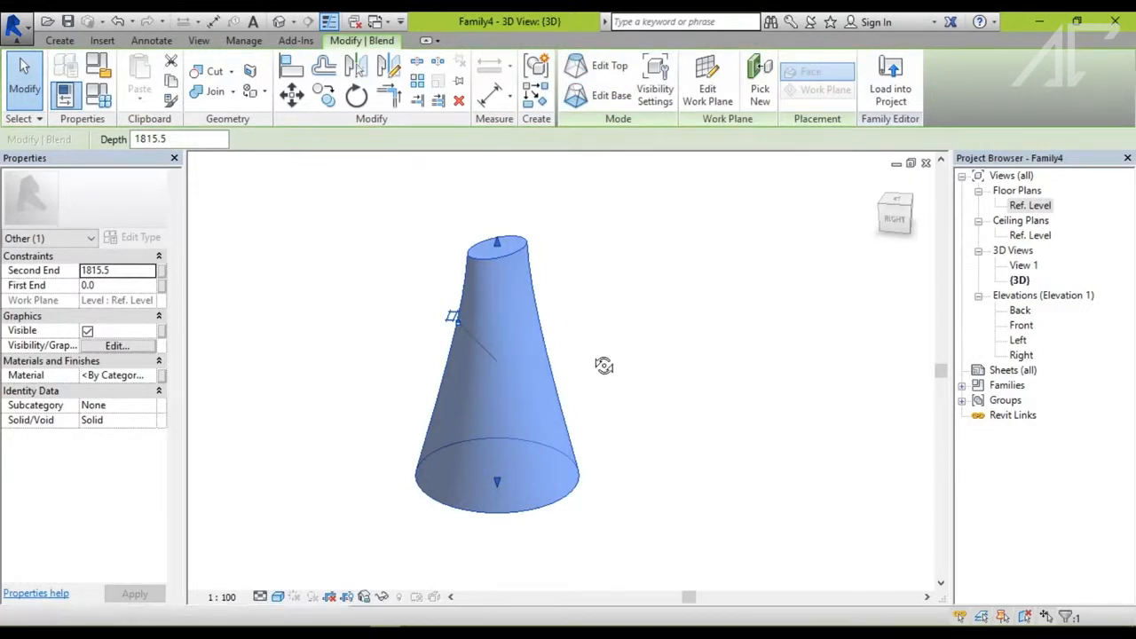
middle_click_drag(585, 355, 540, 363, "shift")
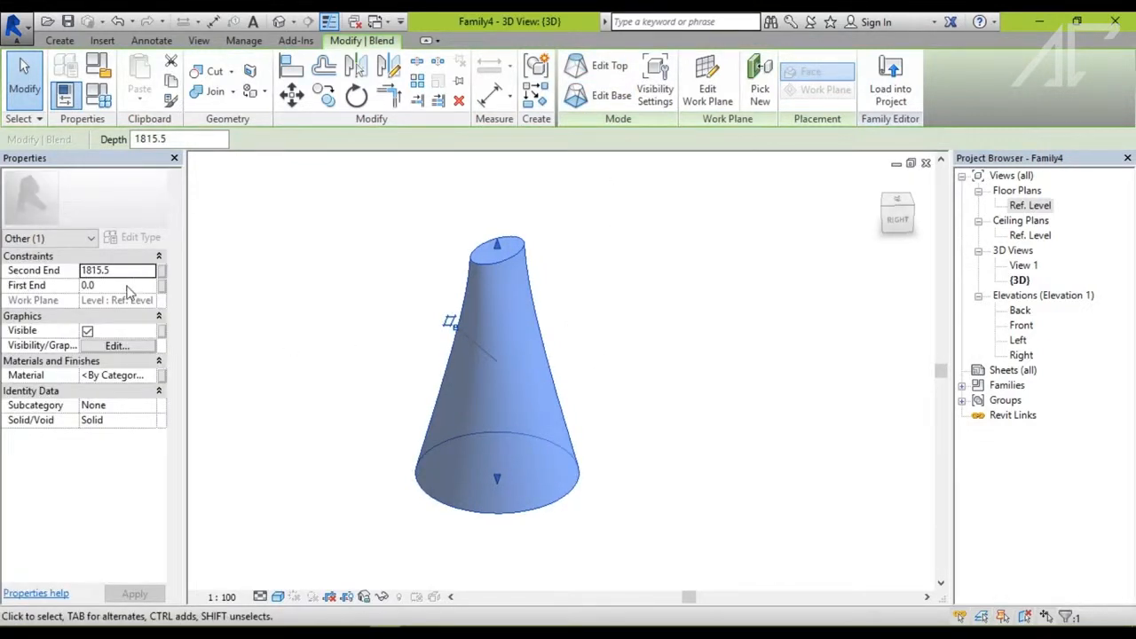
double_click(1012, 326)
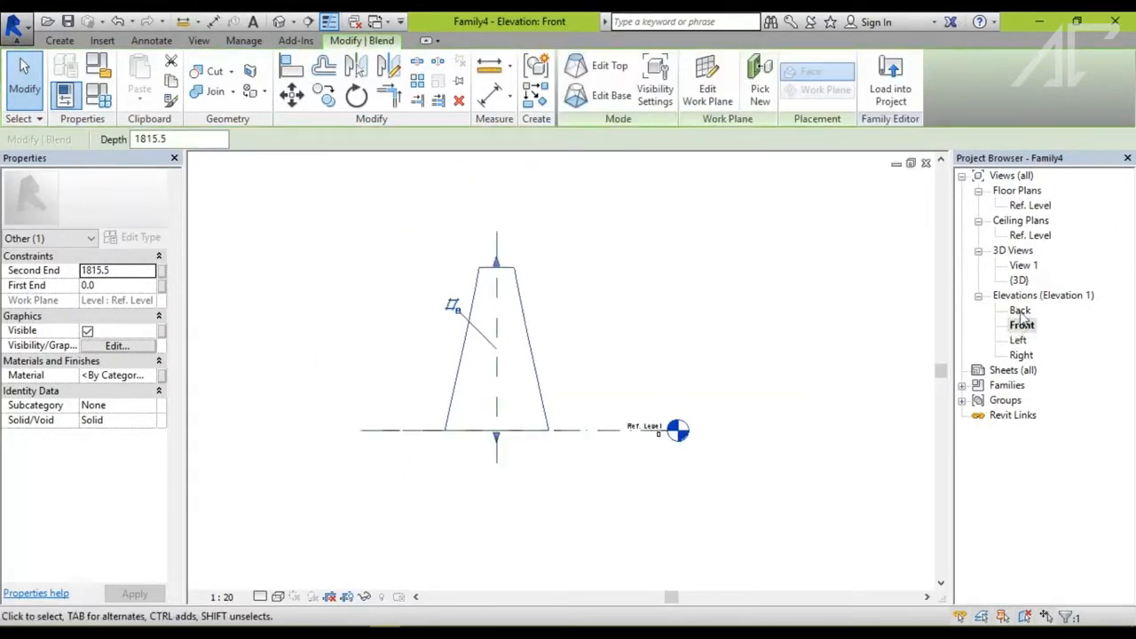
double_click(1020, 312)
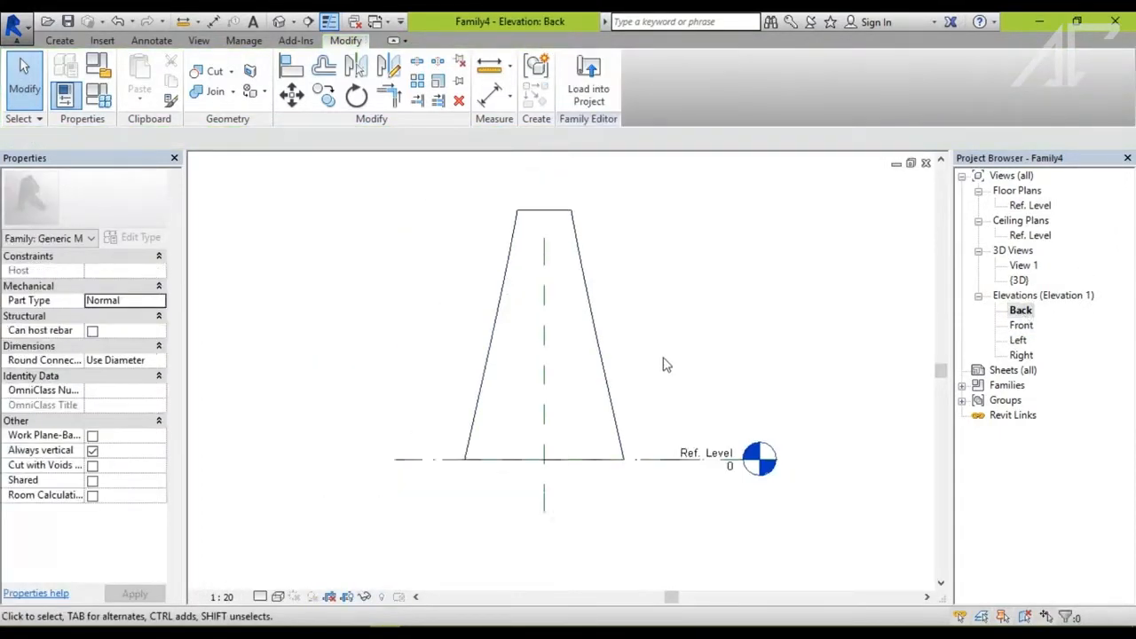
left_click(456, 477)
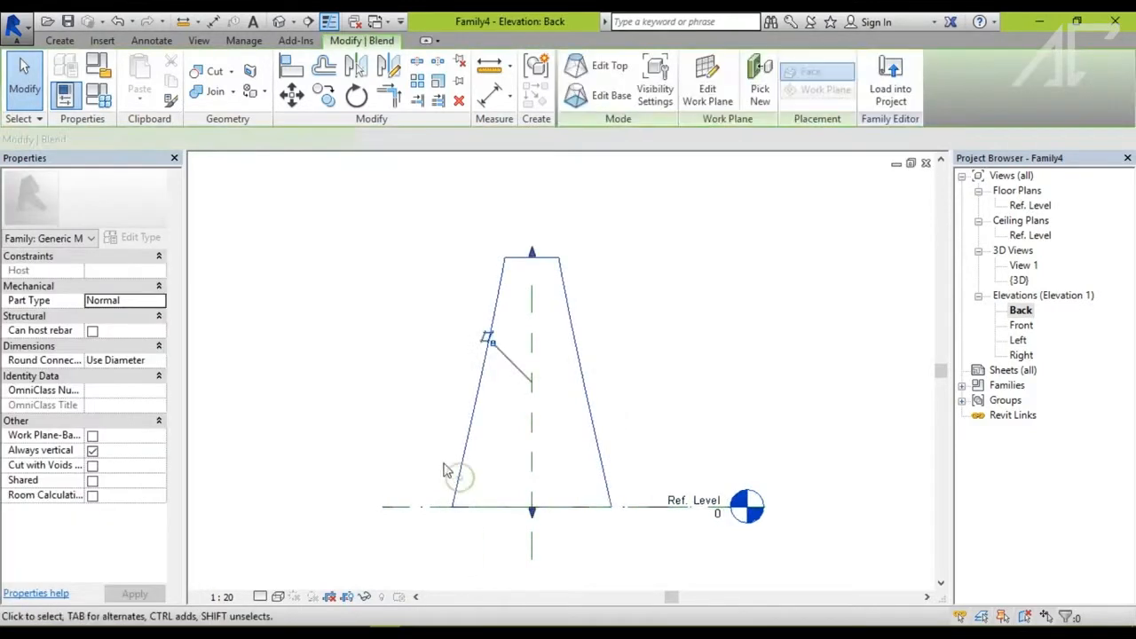
left_click(123, 285)
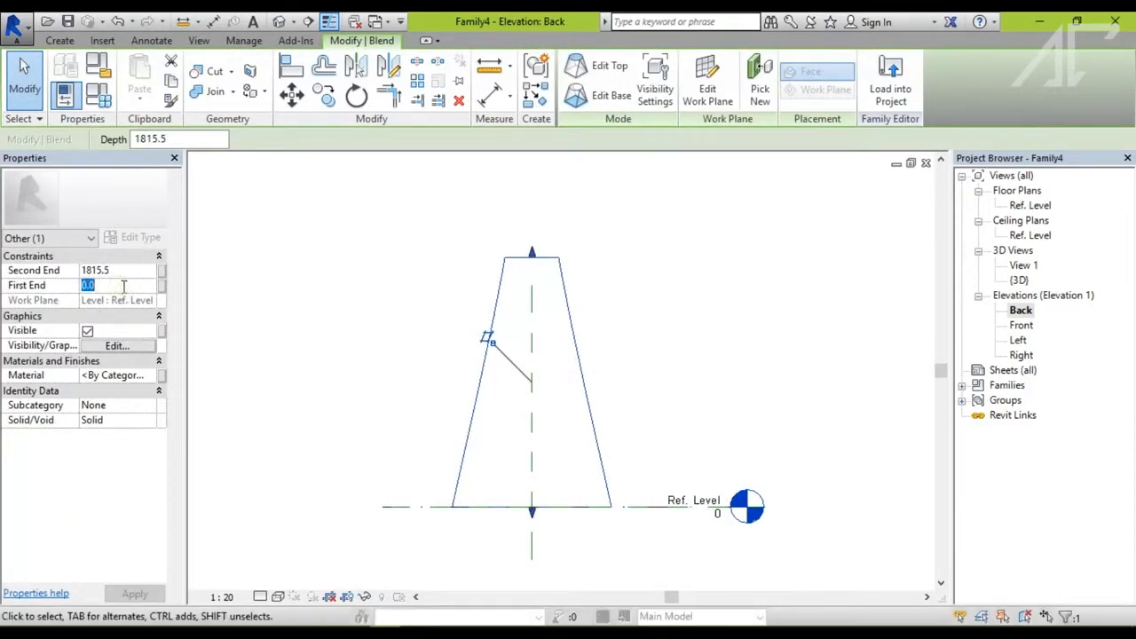
type("500")
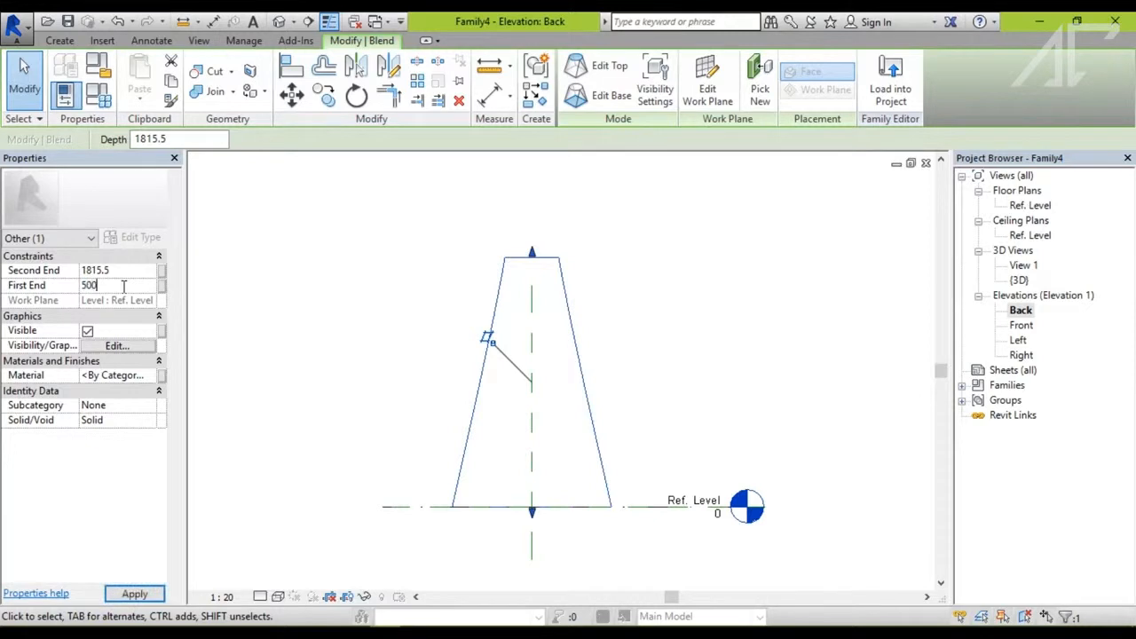
left_click(418, 284)
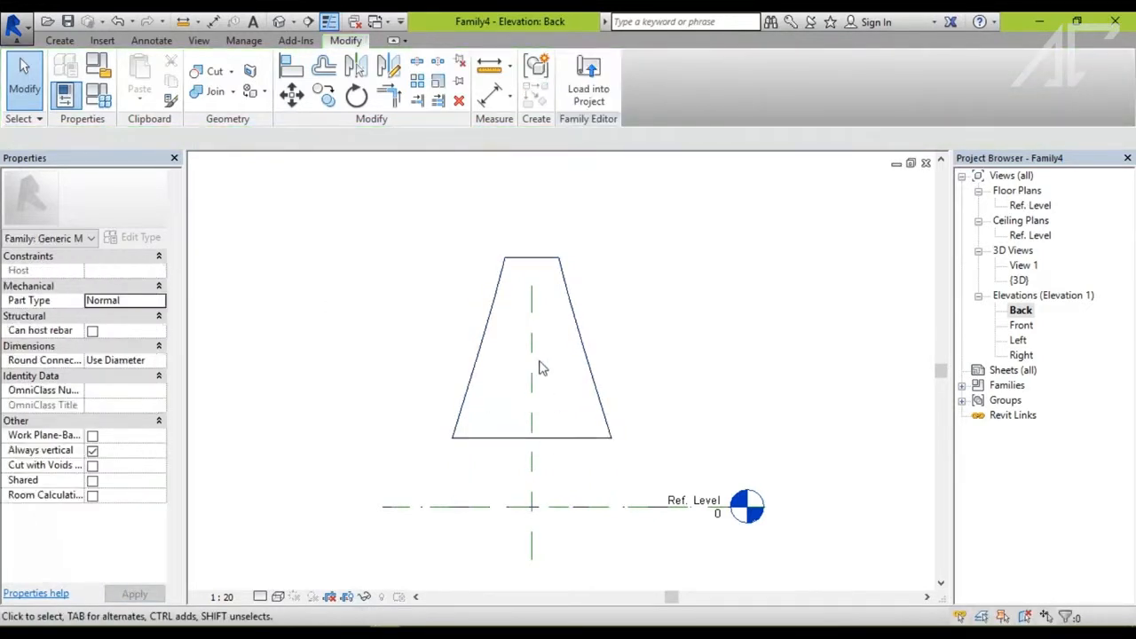
Step: Return to the 3D view, open the blend's base boundary sketch to inspect it, and finish the edit
left_click(279, 22)
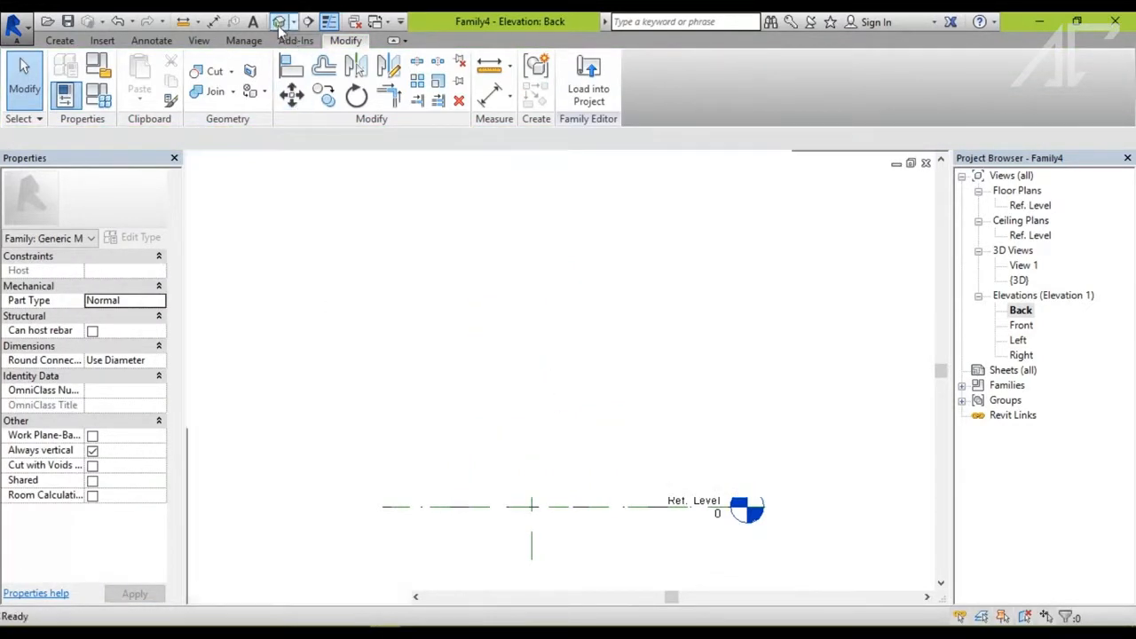
middle_click_drag(553, 347, 582, 475, "shift")
left_click(493, 315)
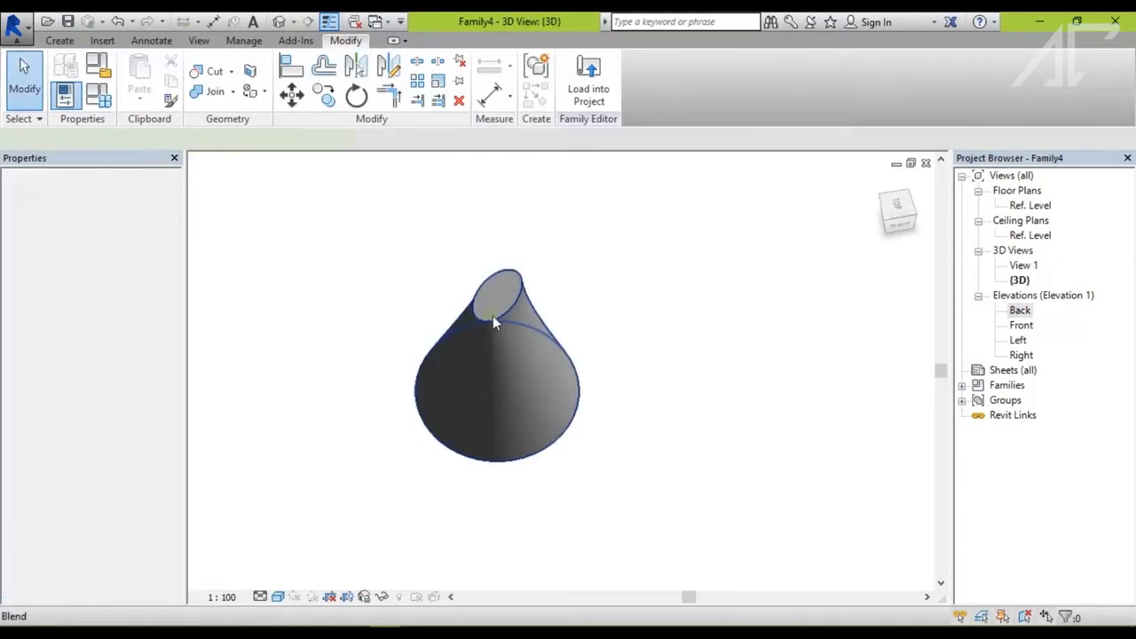
left_click(610, 96)
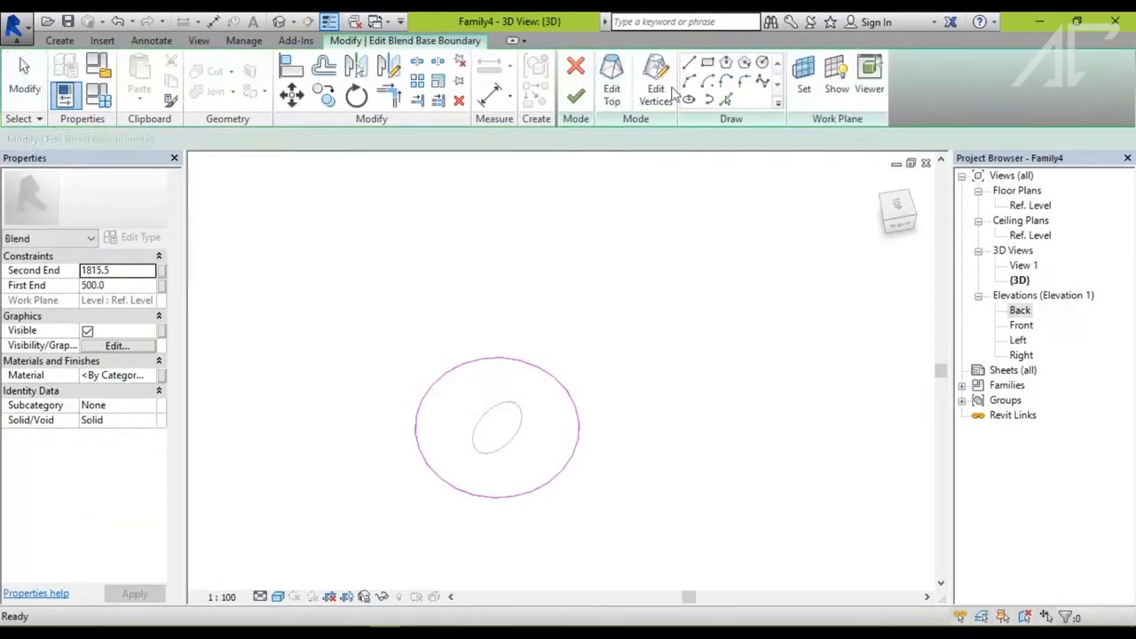
scroll(498, 435, "up", 3)
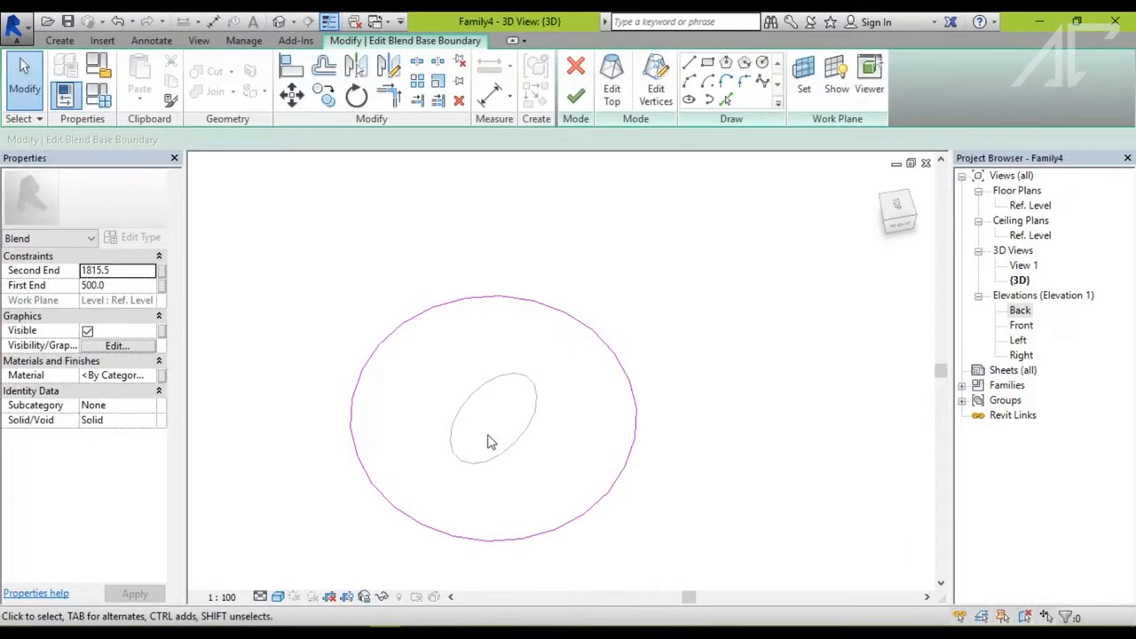
left_click(575, 96)
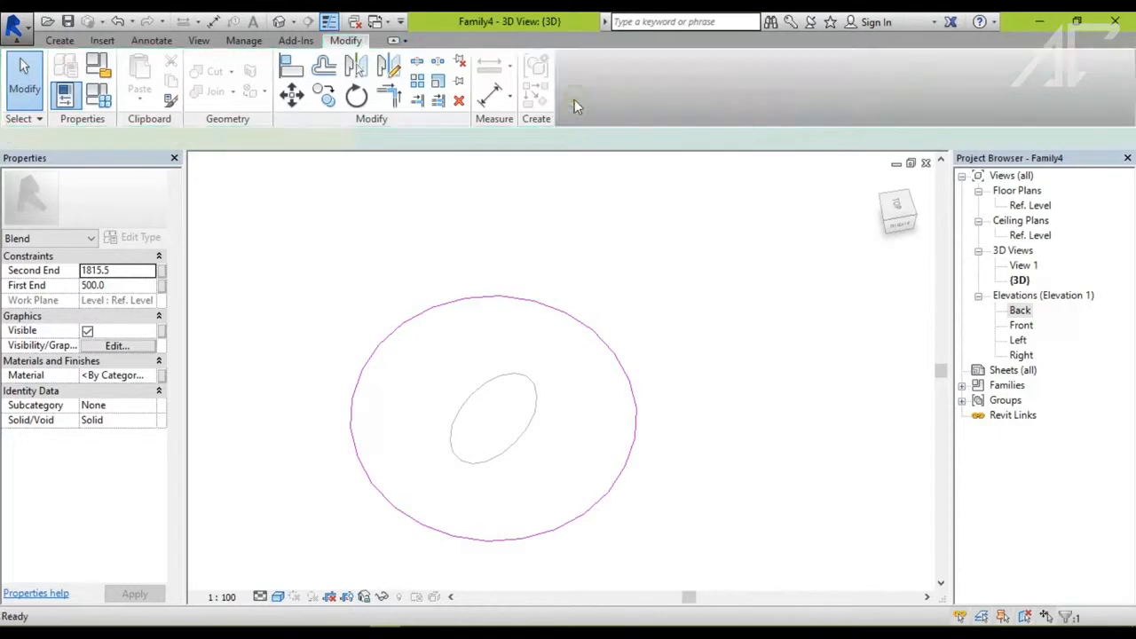
middle_click_drag(551, 243, 588, 253)
left_click(644, 300)
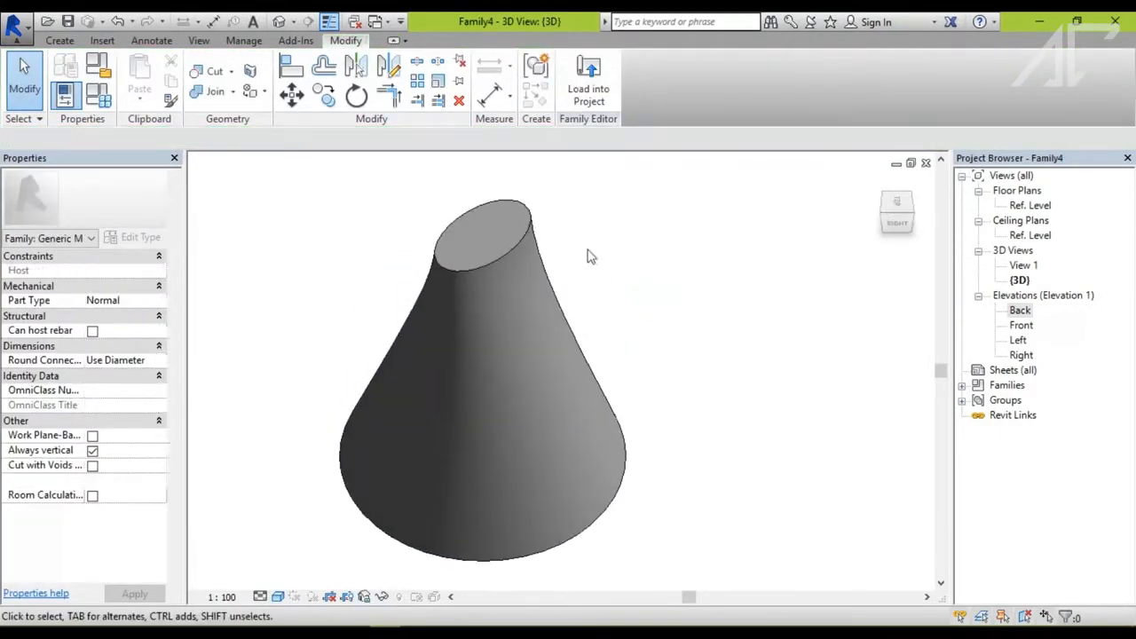
Step: Review the available solid and void form tools and examine the blend's shape in the 3D view
left_click(60, 41)
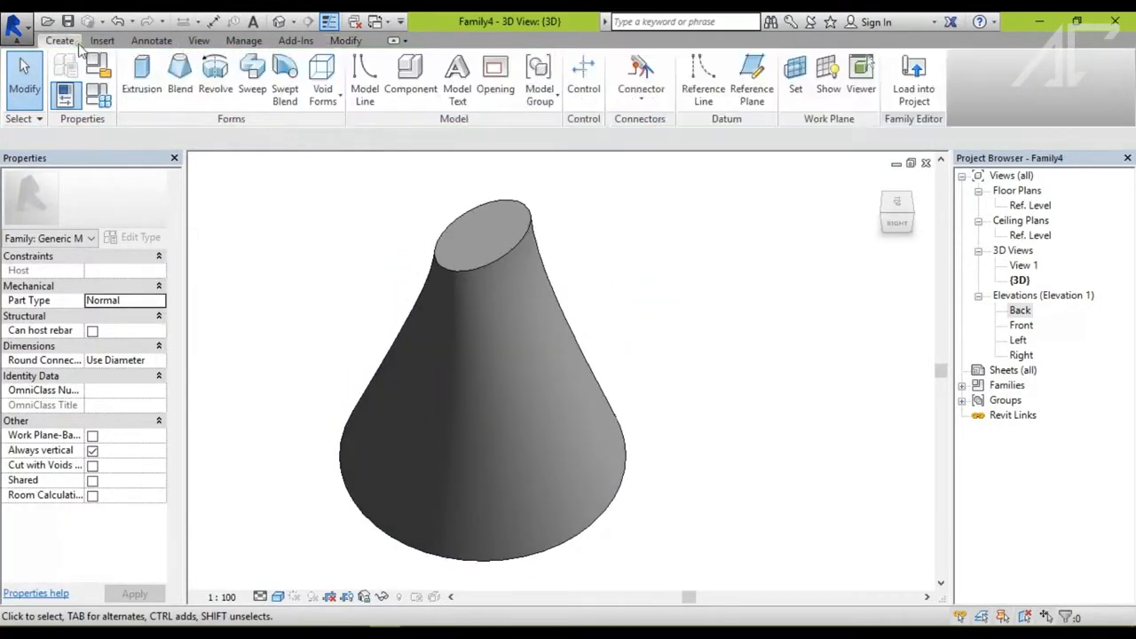
left_click(319, 99)
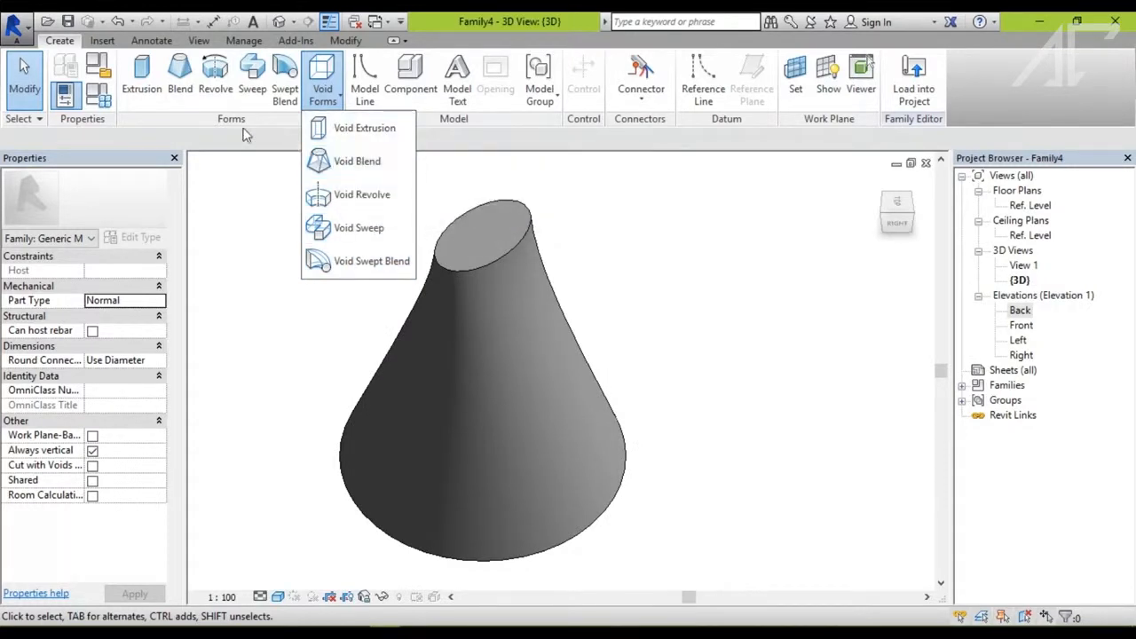
left_click(749, 259)
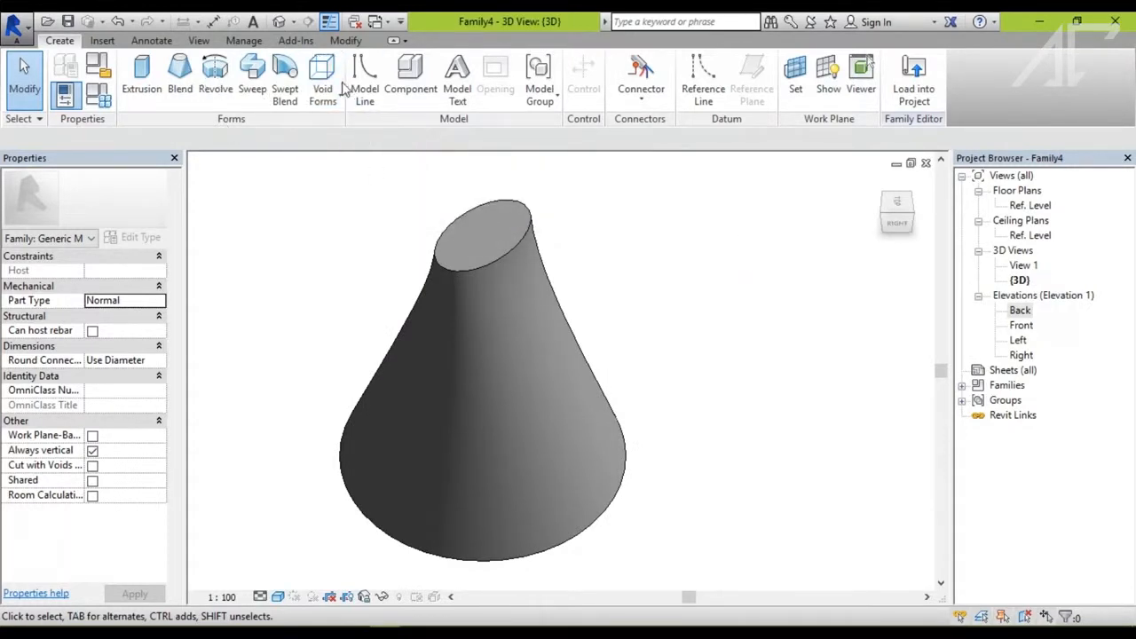
scroll(408, 308, "down", 1)
middle_click_drag(504, 320, 527, 299, "shift")
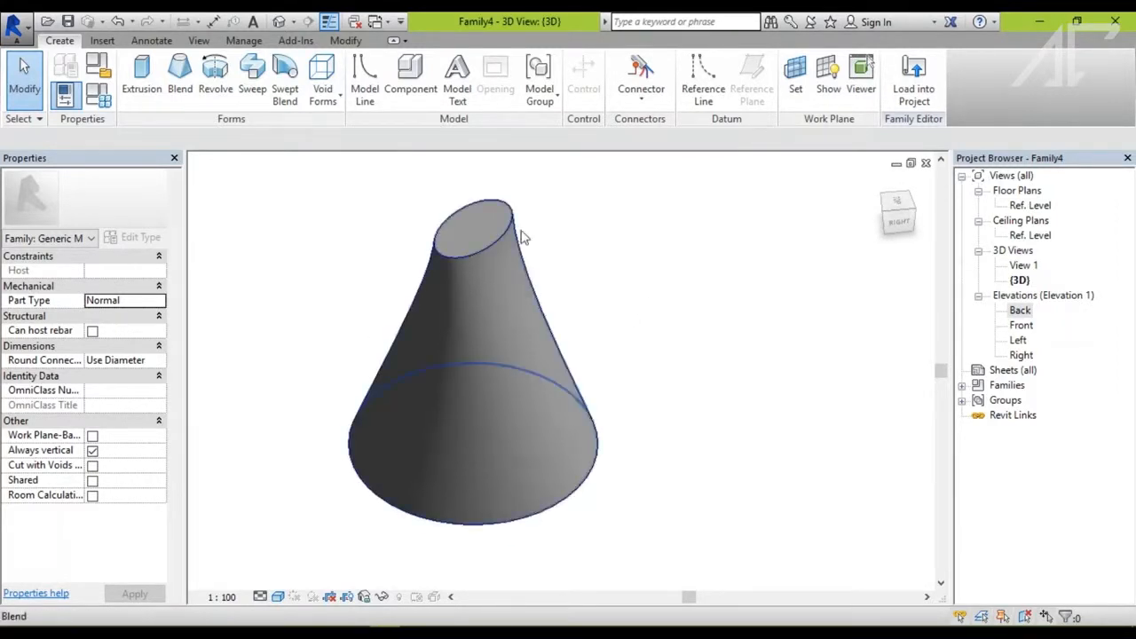
middle_click_drag(523, 237, 520, 203, "shift")
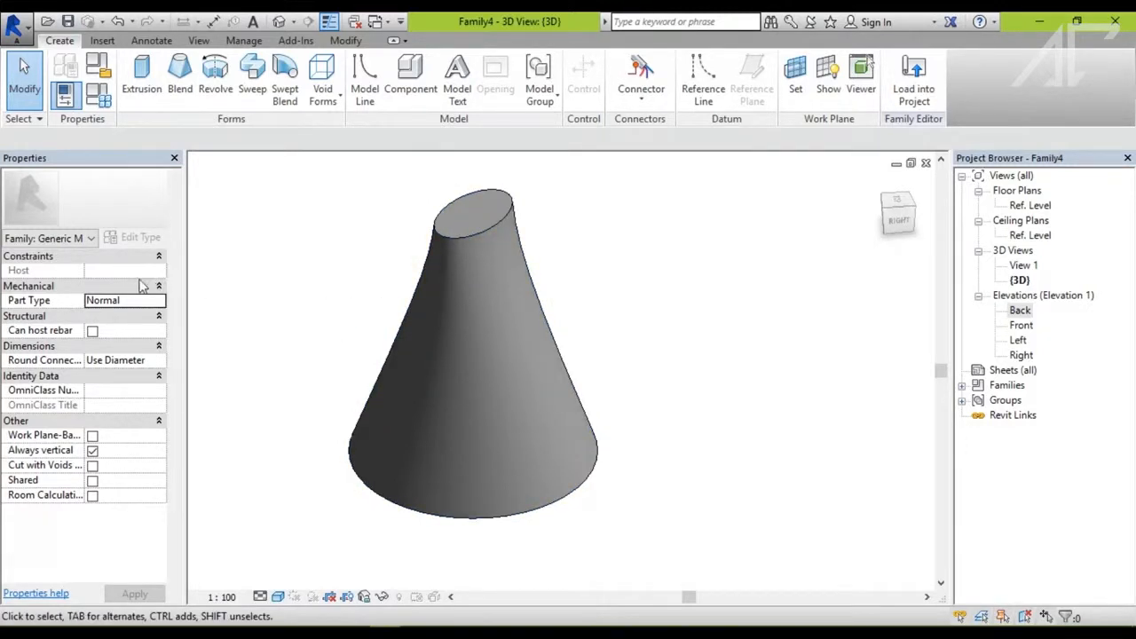
left_click(479, 235)
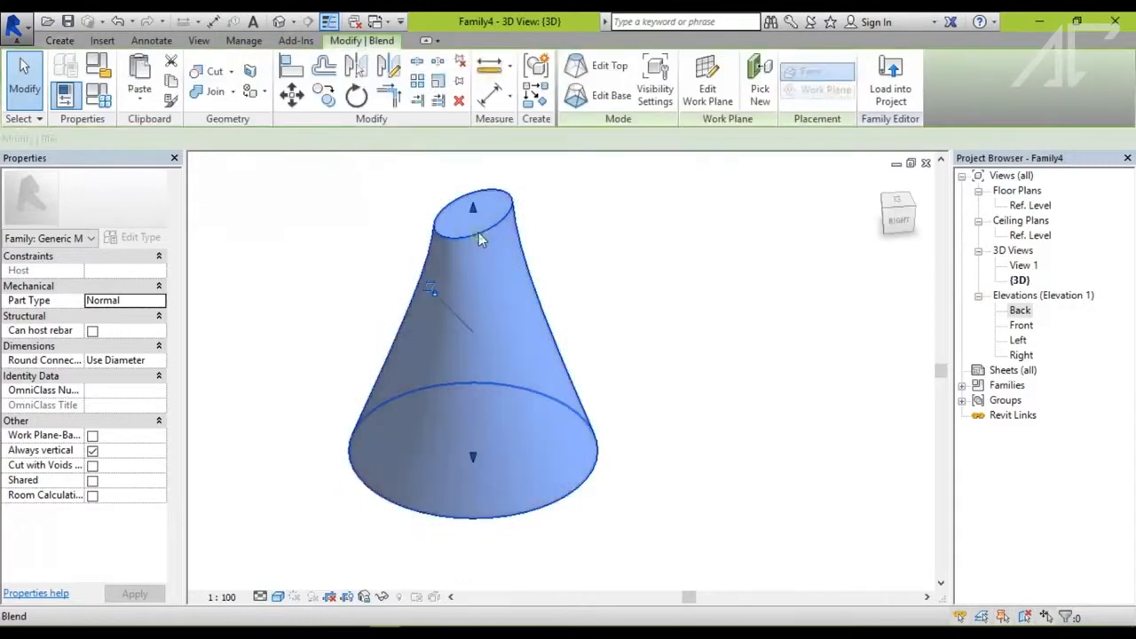
key("Escape")
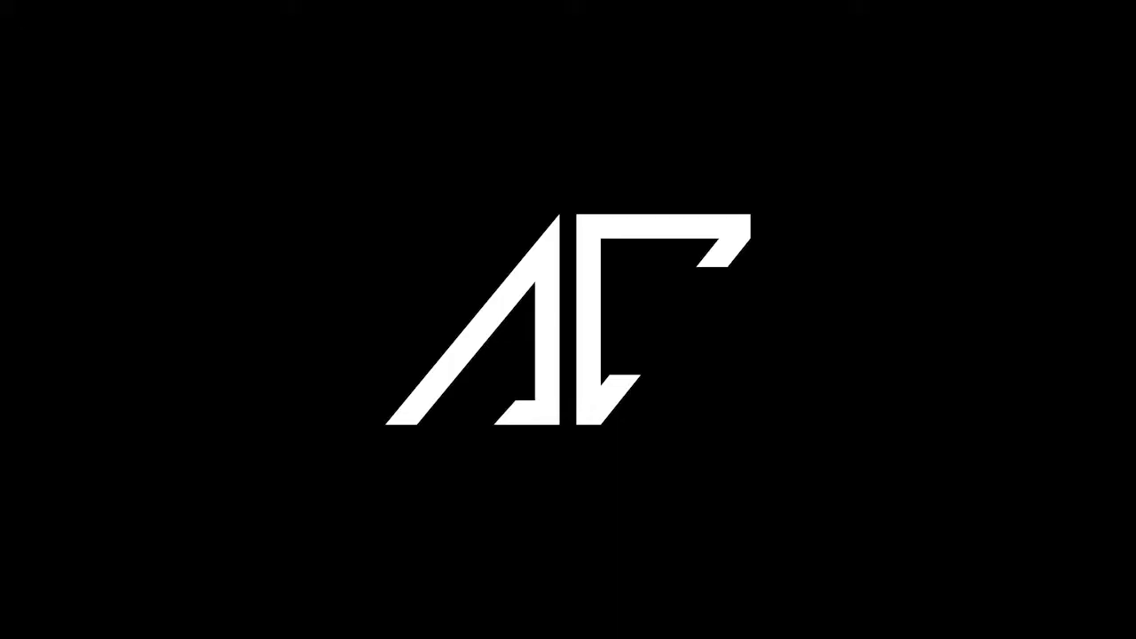